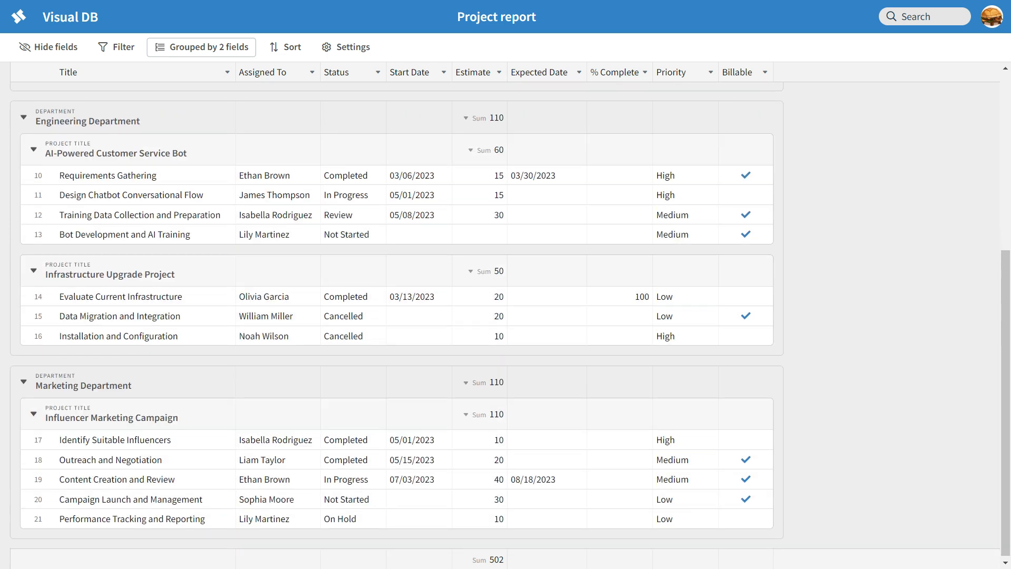
Leave the Project report table and go back to the Human Resources Reports list.
scroll(396, 316, up, 5)
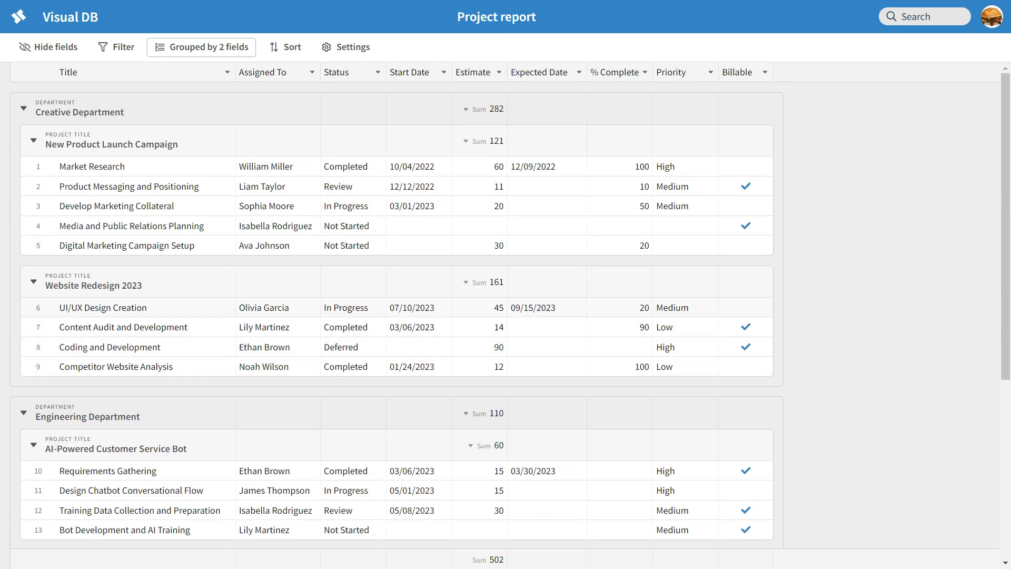
right_click(563, 308)
click(501, 162)
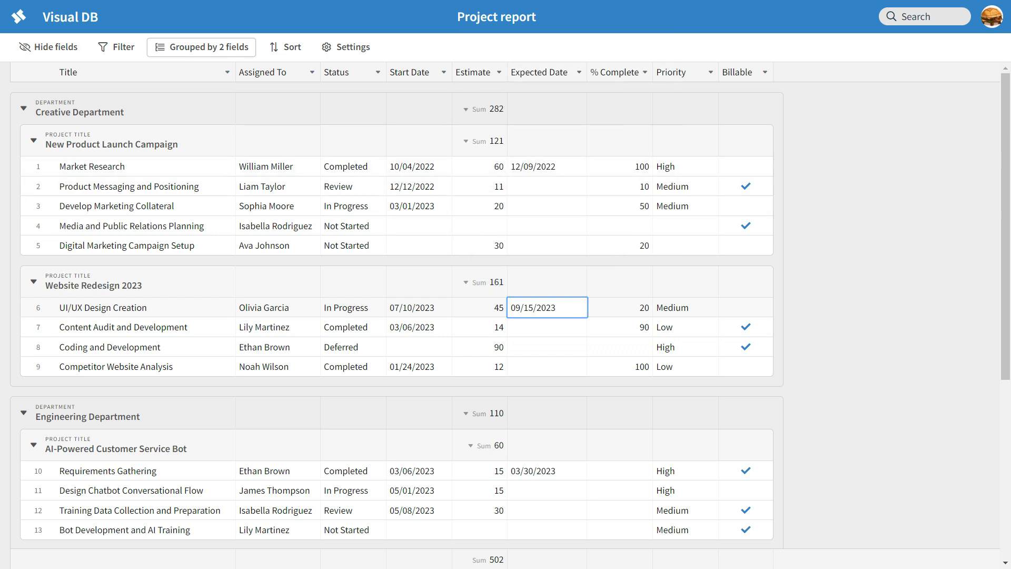
click(19, 16)
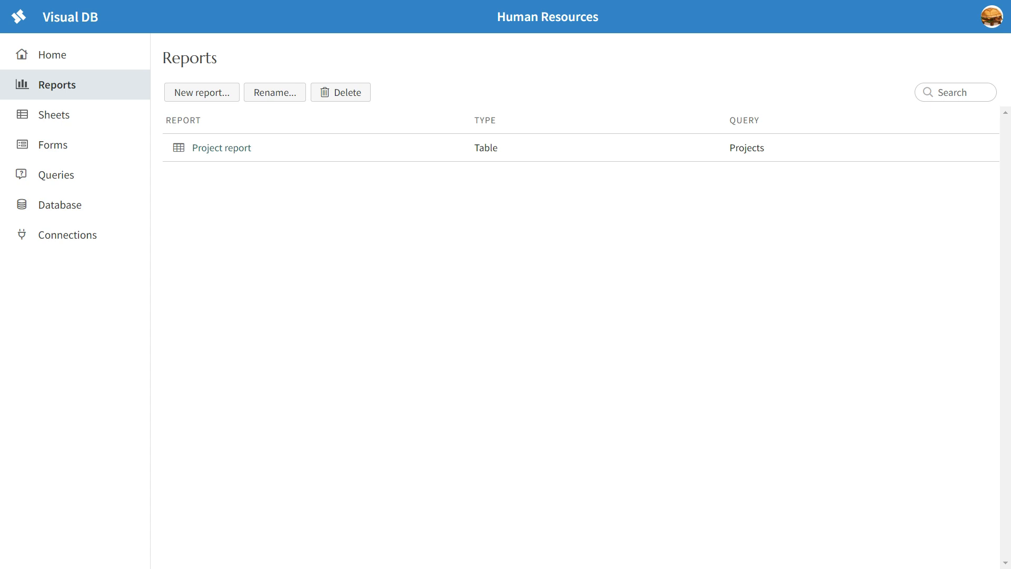
Create a Query Builder query named proj_query on the evan-mysql connection.
click(57, 174)
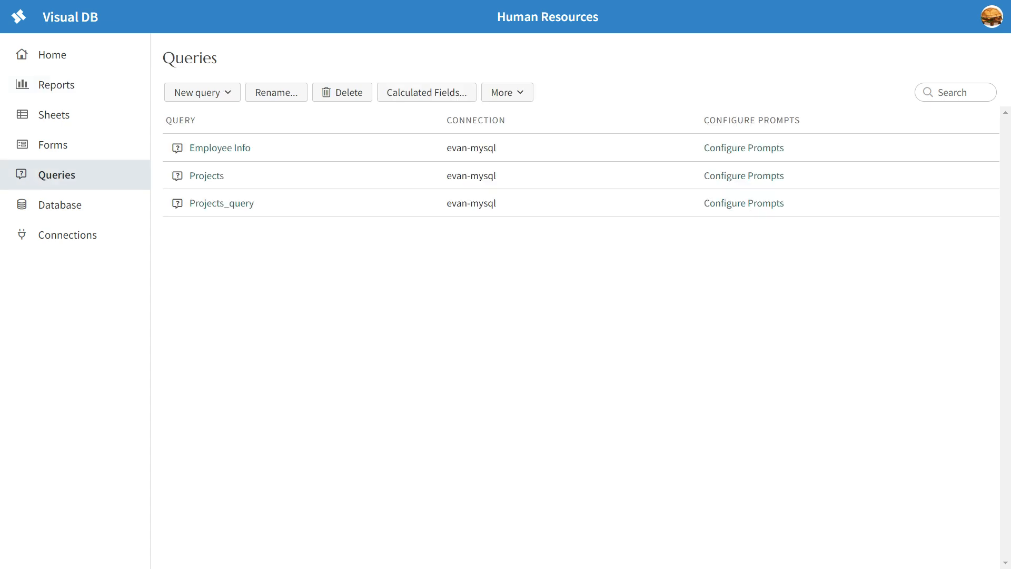
click(202, 92)
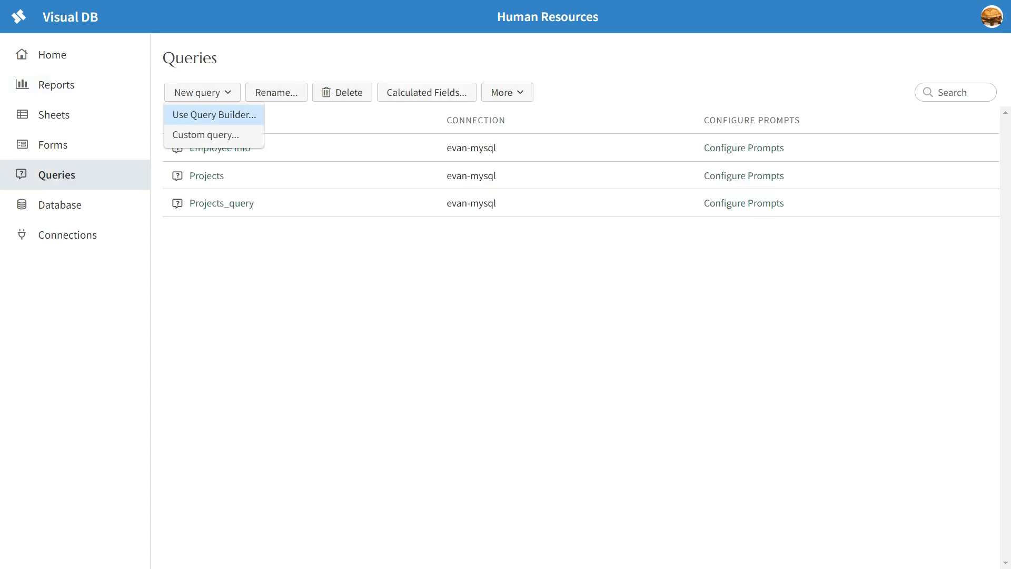
click(214, 114)
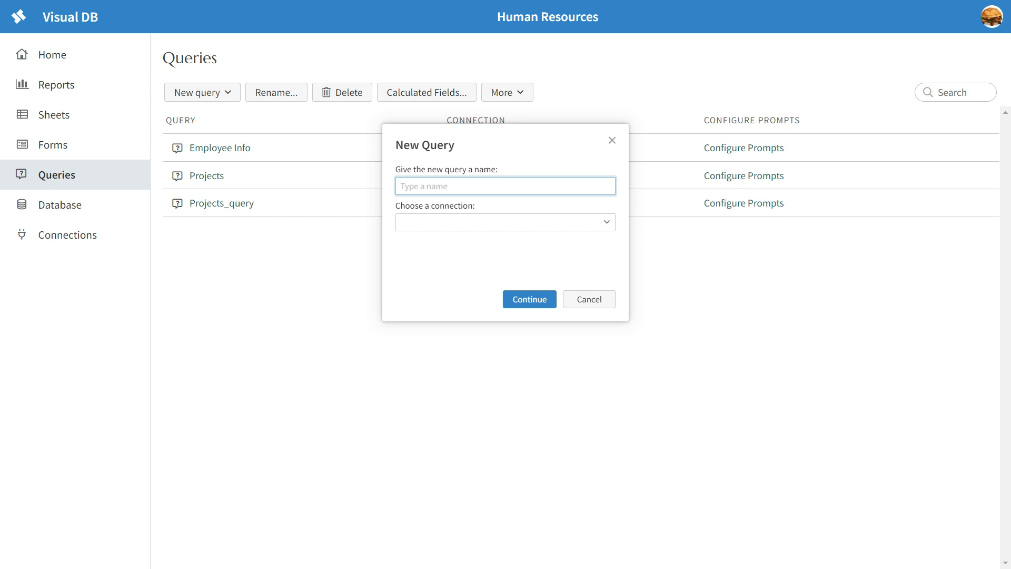
text(proj_query)
click(607, 222)
click(506, 242)
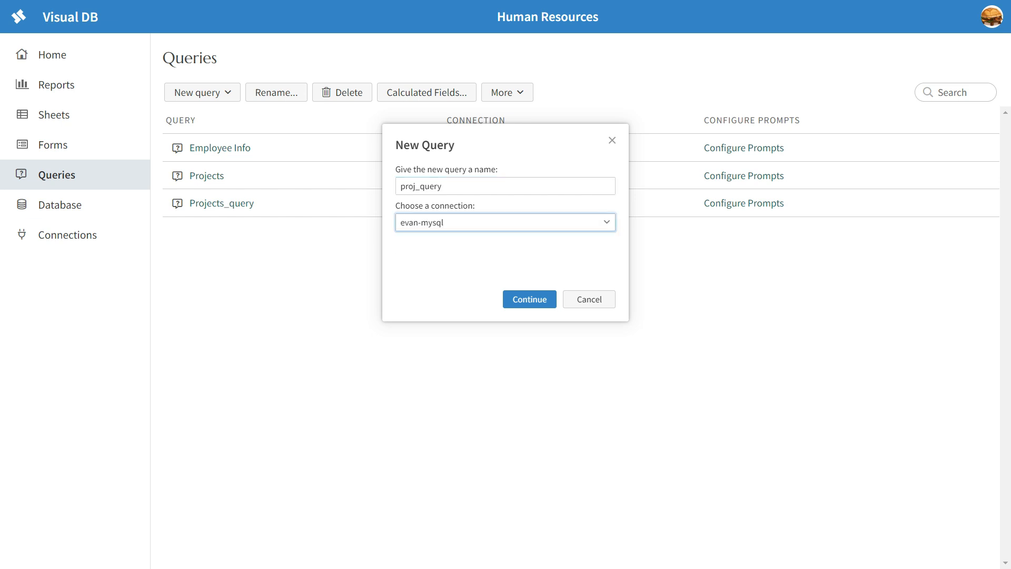
key(Return)
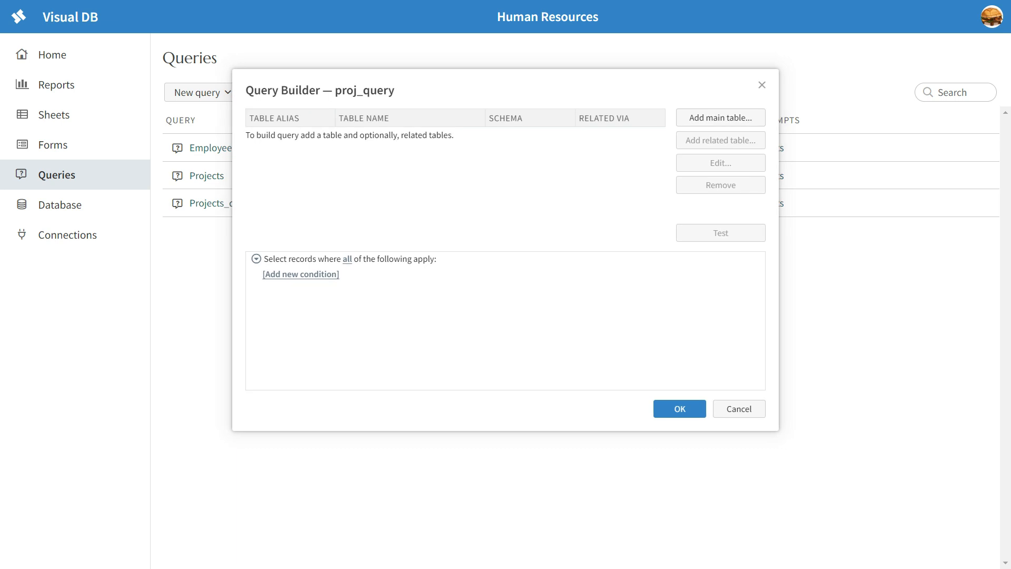
Add proj_task as the main table with every column except Comments.
click(721, 117)
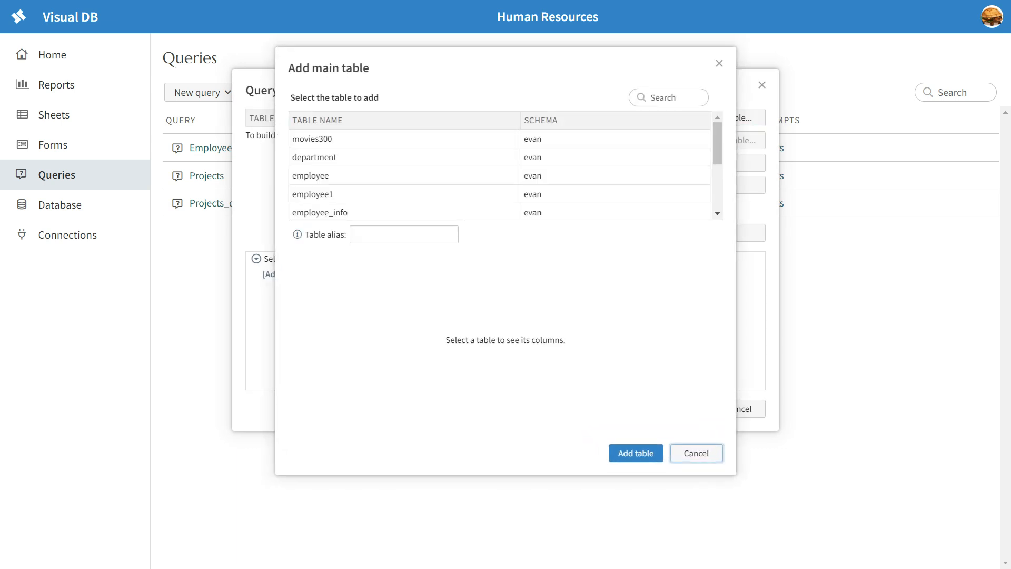
scroll(500, 174, down, 3)
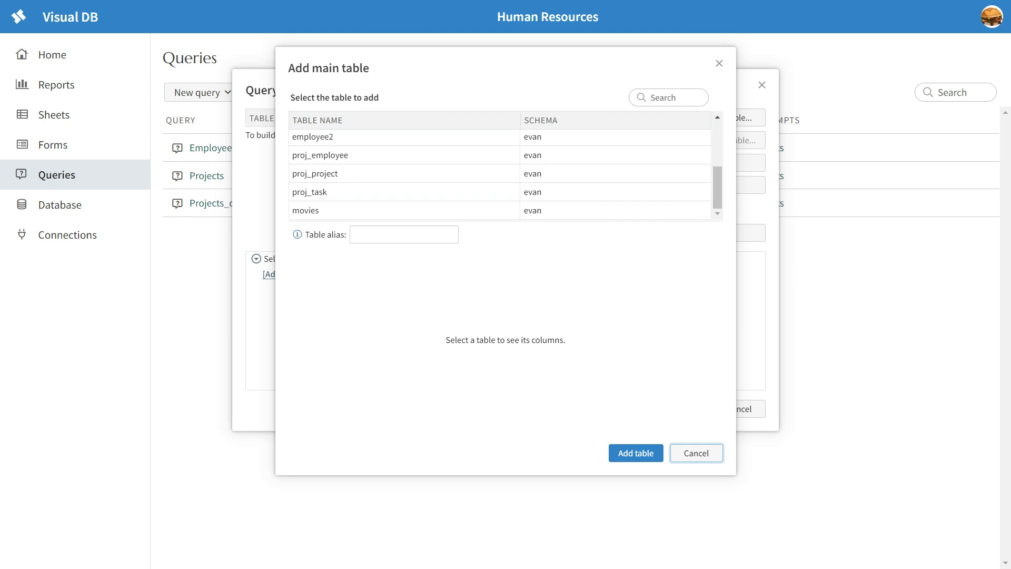
click(309, 192)
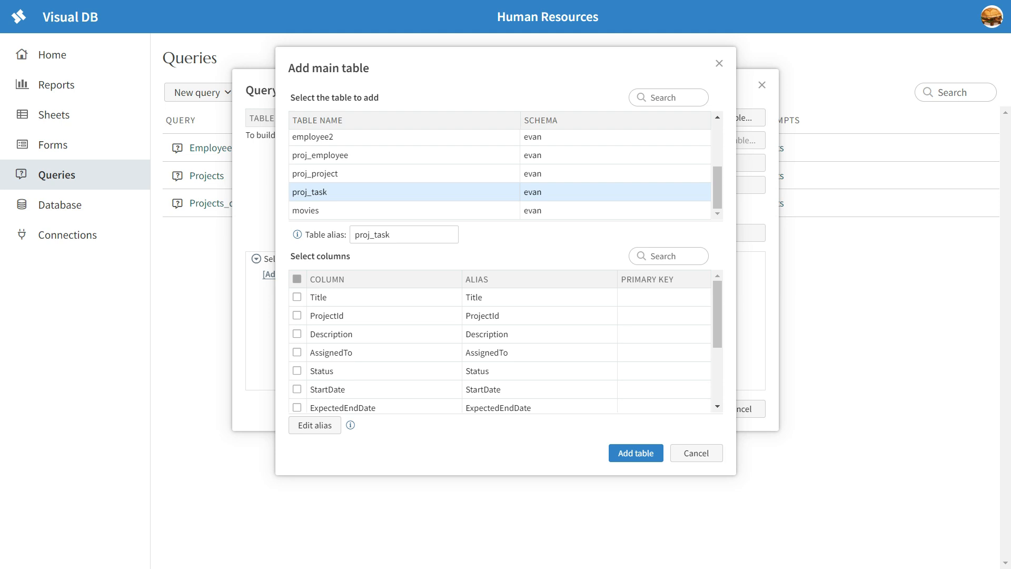
click(296, 279)
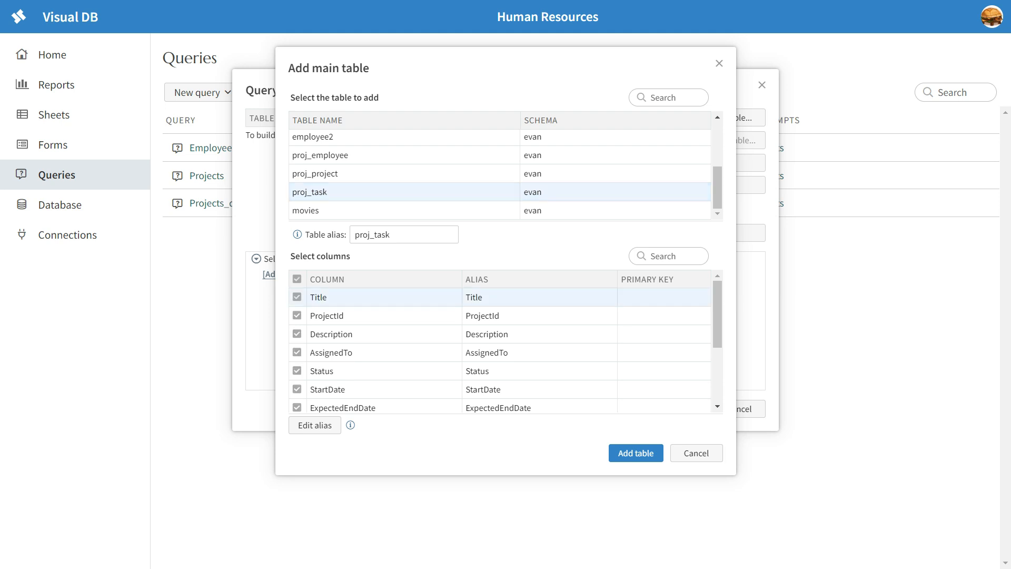
scroll(501, 351, down, 3)
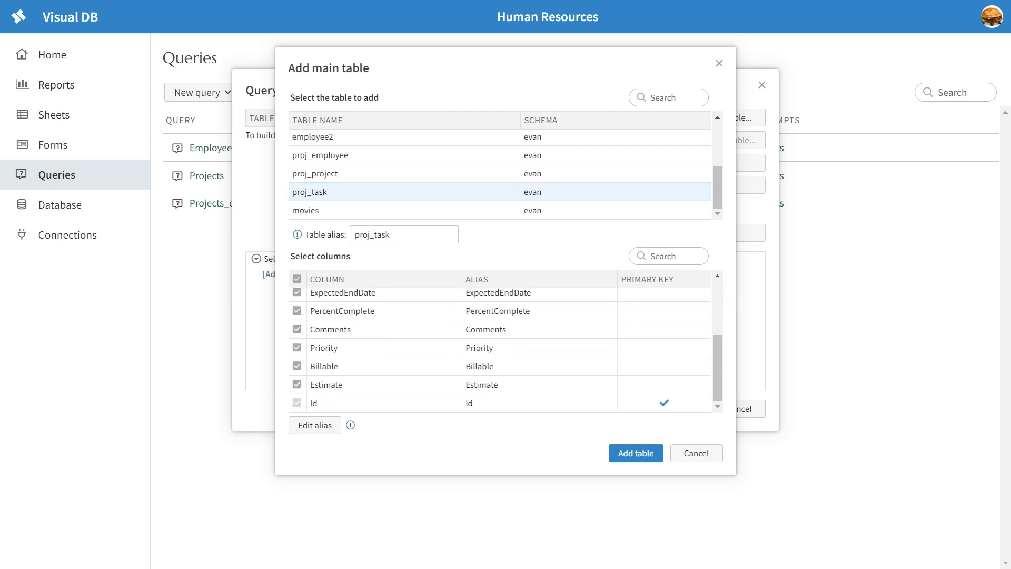
click(297, 329)
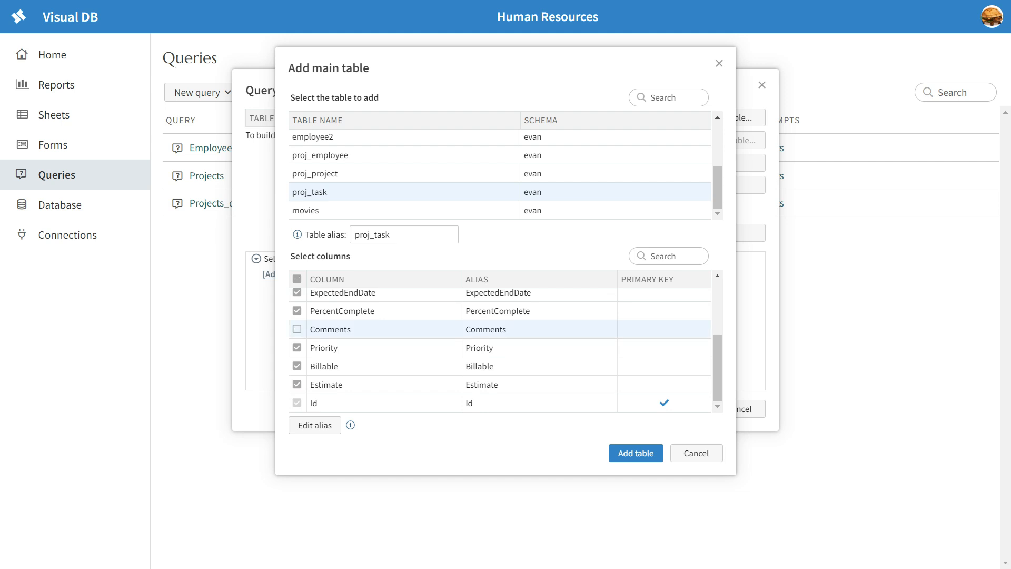
scroll(500, 351, up, 2)
scroll(500, 350, up, 1)
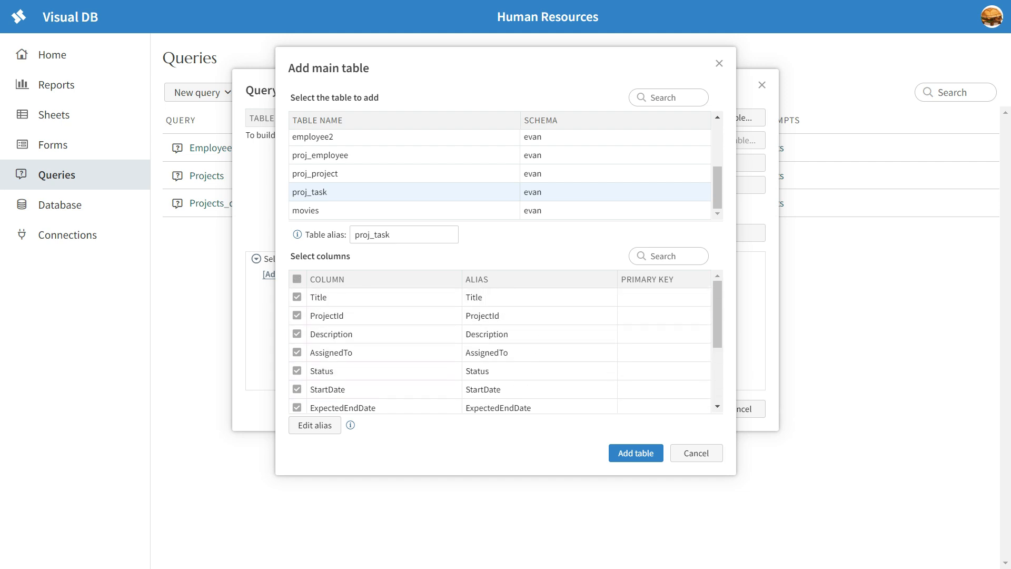
scroll(501, 350, down, 3)
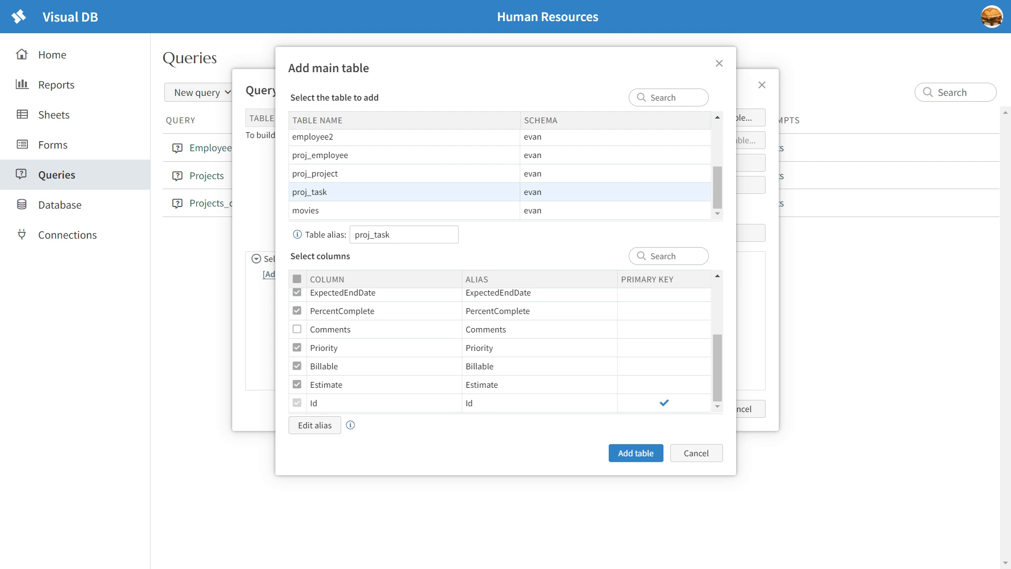
click(636, 453)
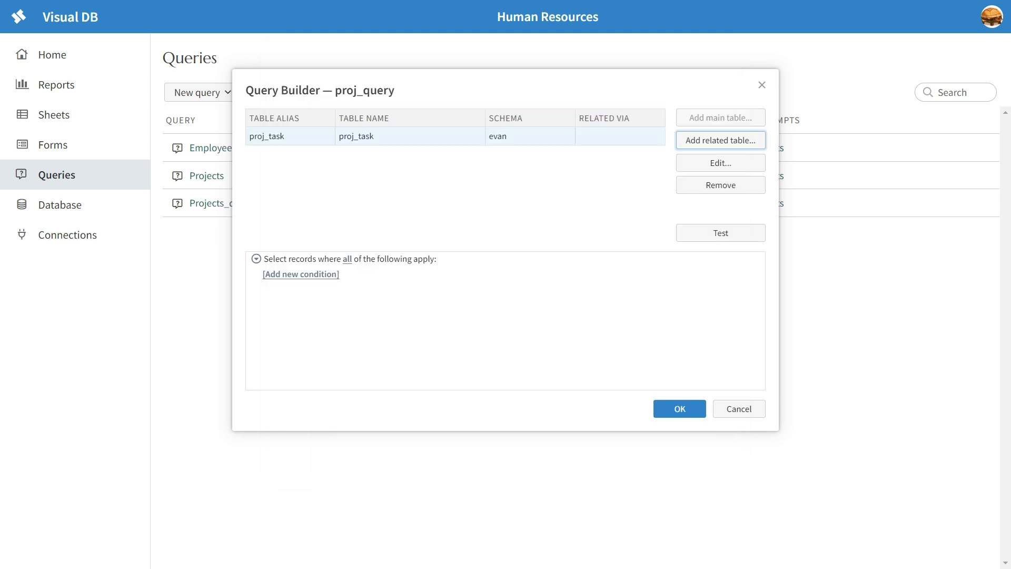
key(Return)
Join proj_project to the query, including its Title and Department columns.
click(315, 151)
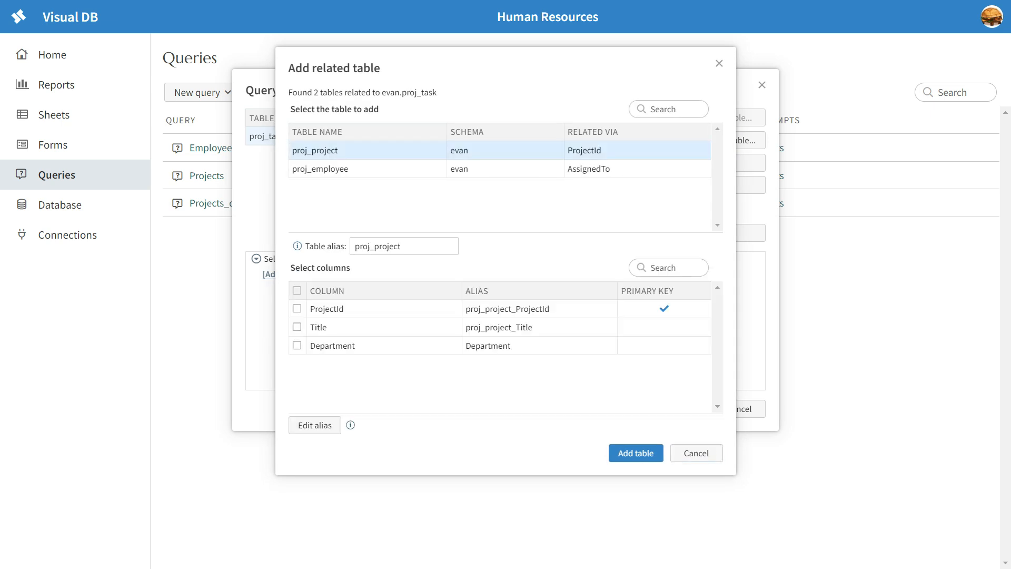
click(297, 327)
click(297, 346)
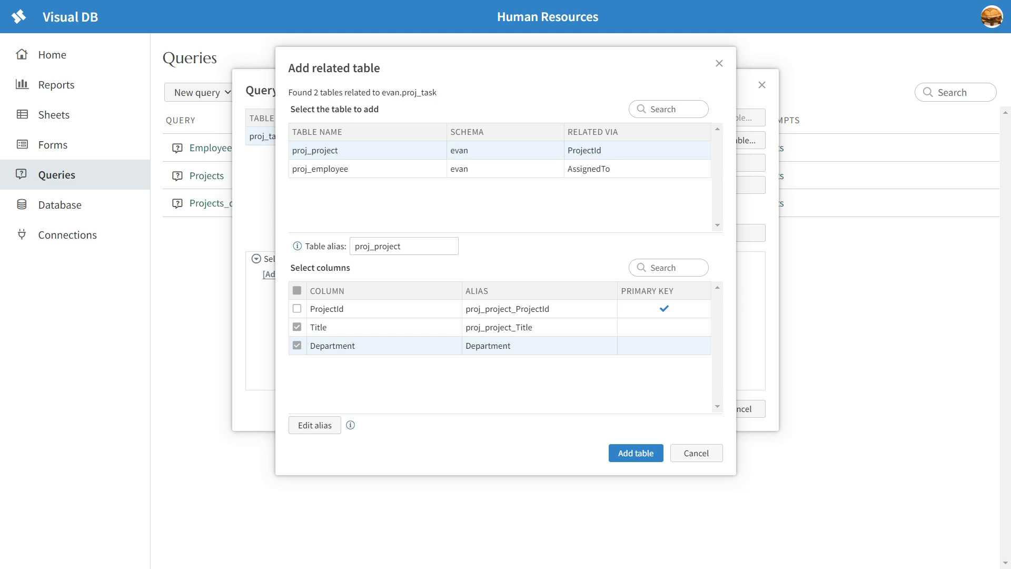
click(636, 453)
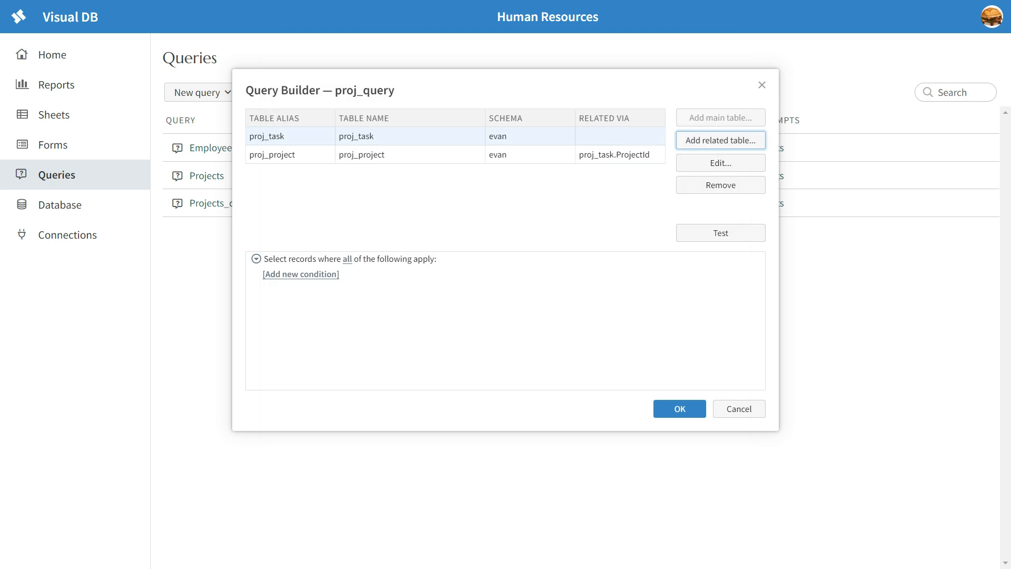
Join proj_employee to the query, including its Name column.
click(720, 140)
click(320, 169)
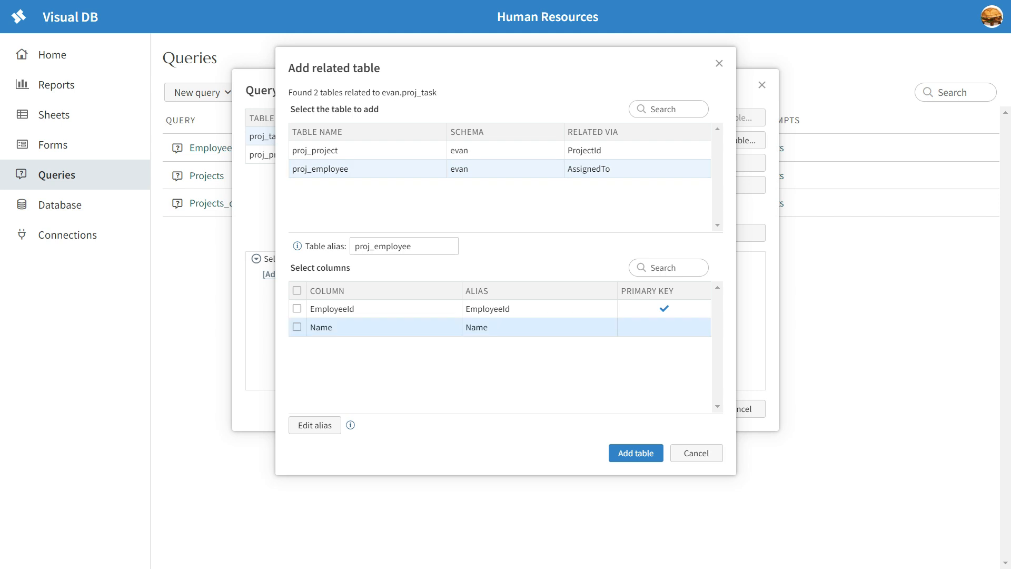
click(297, 327)
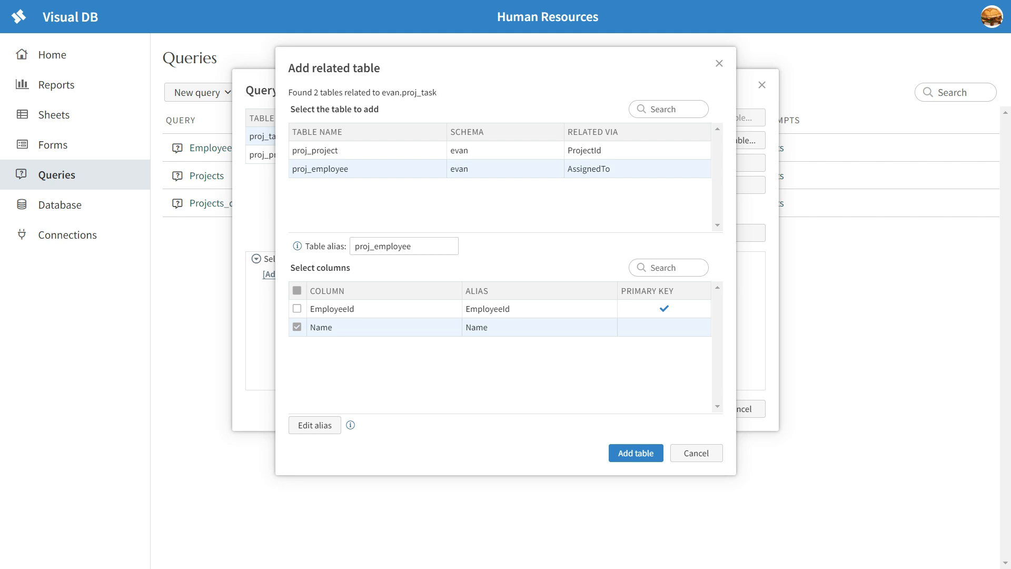
key(Return)
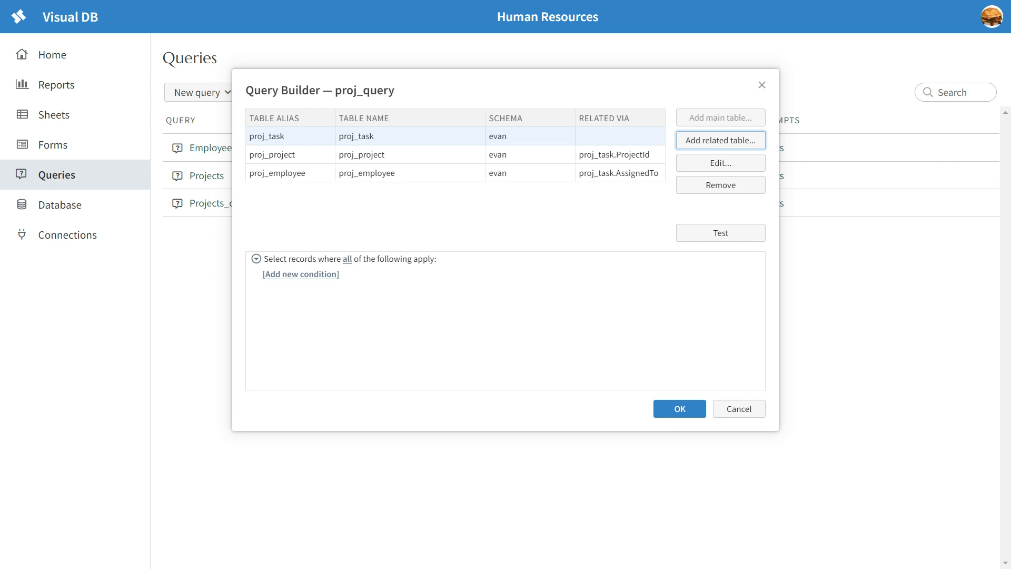
Save proj_query and reopen it to verify its joined tables.
click(680, 409)
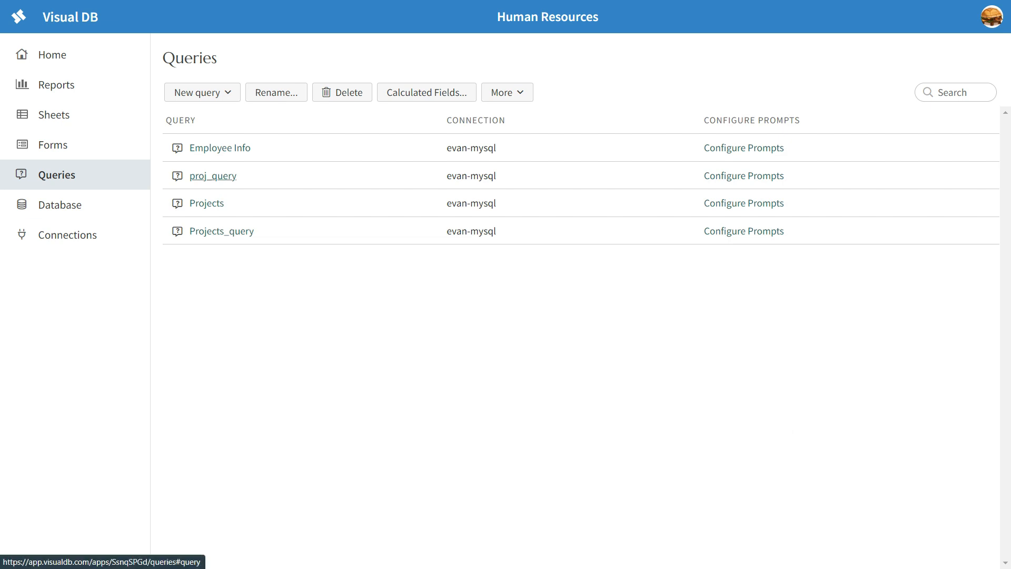
click(213, 175)
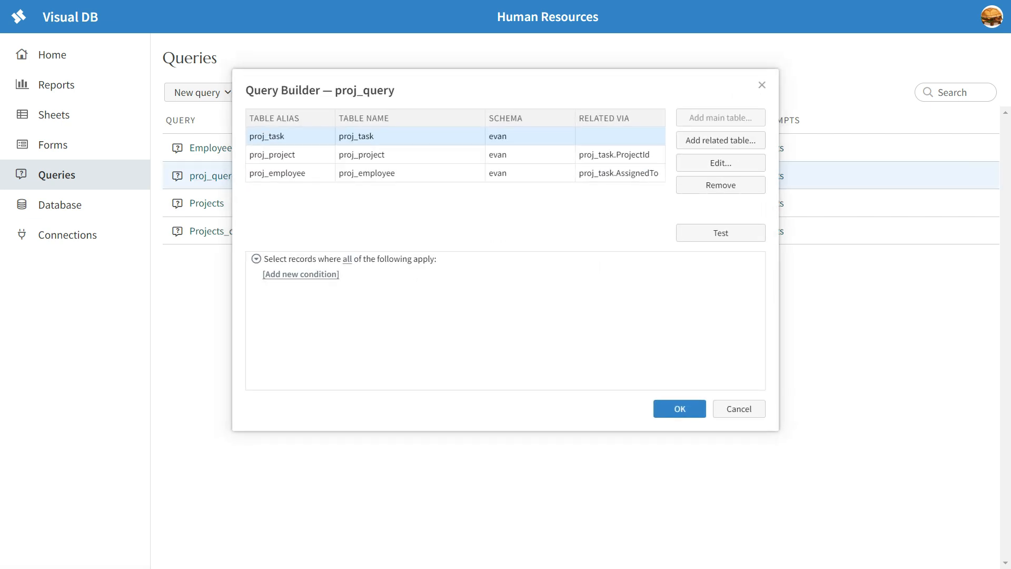
key(Escape)
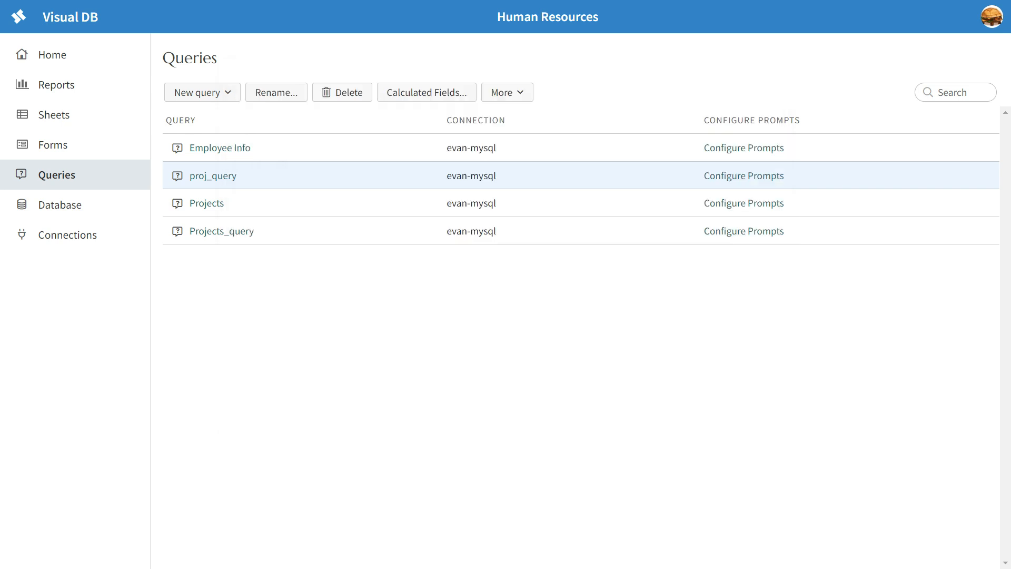
click(56, 85)
Create a table-type report named 'Proj report' based on proj_query.
click(202, 92)
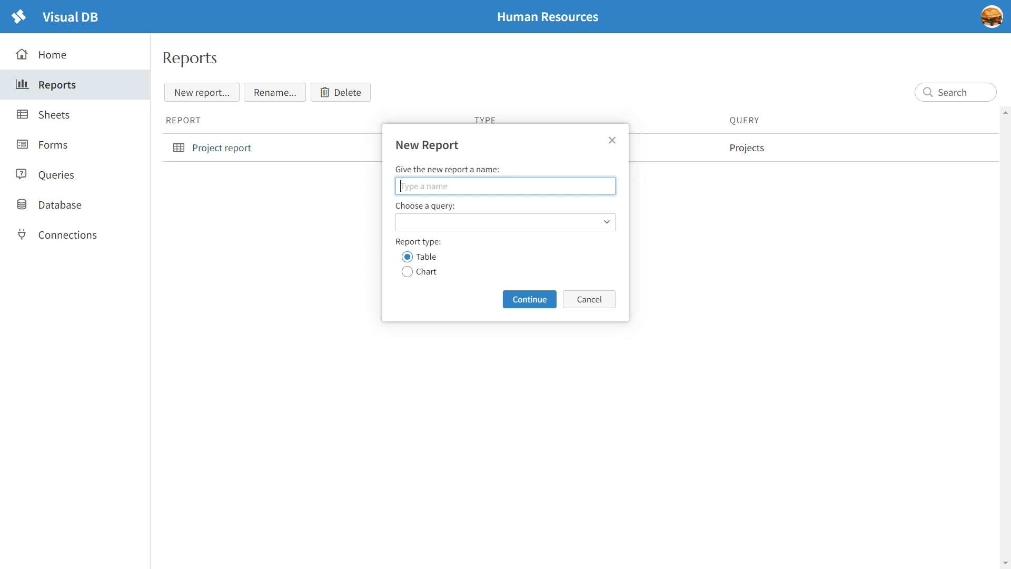
text(Proj report)
click(407, 271)
click(407, 257)
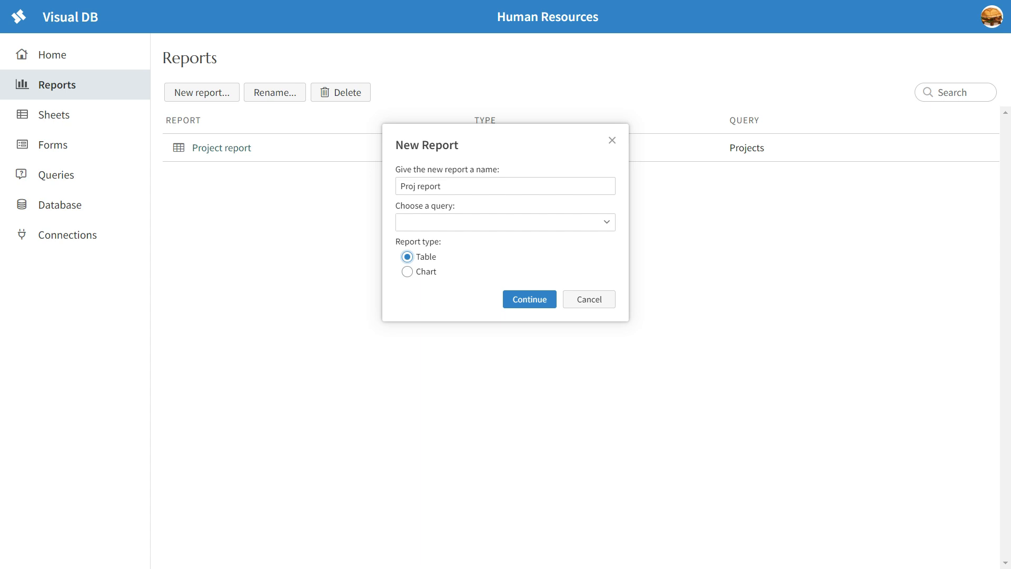
click(506, 222)
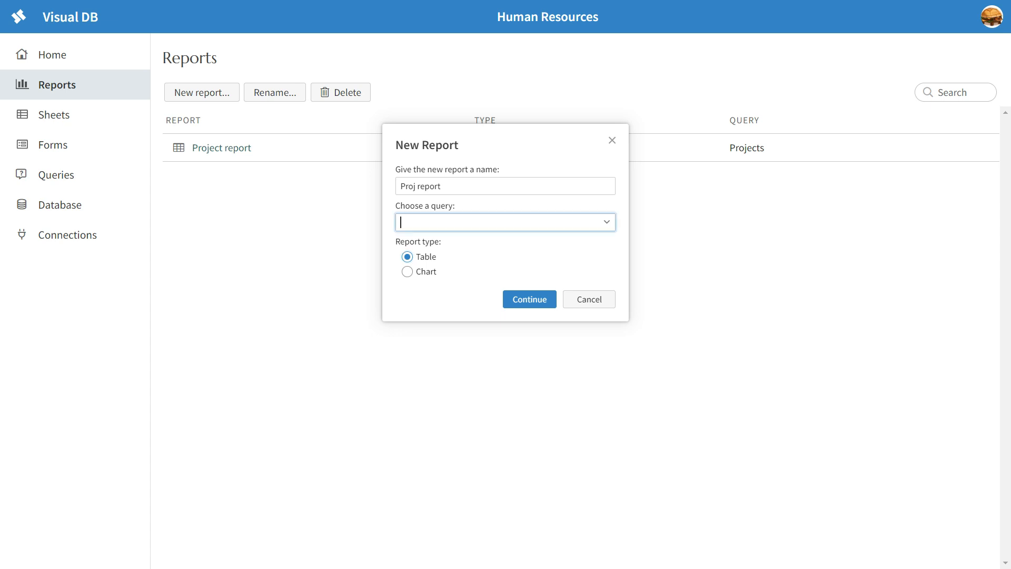
click(606, 222)
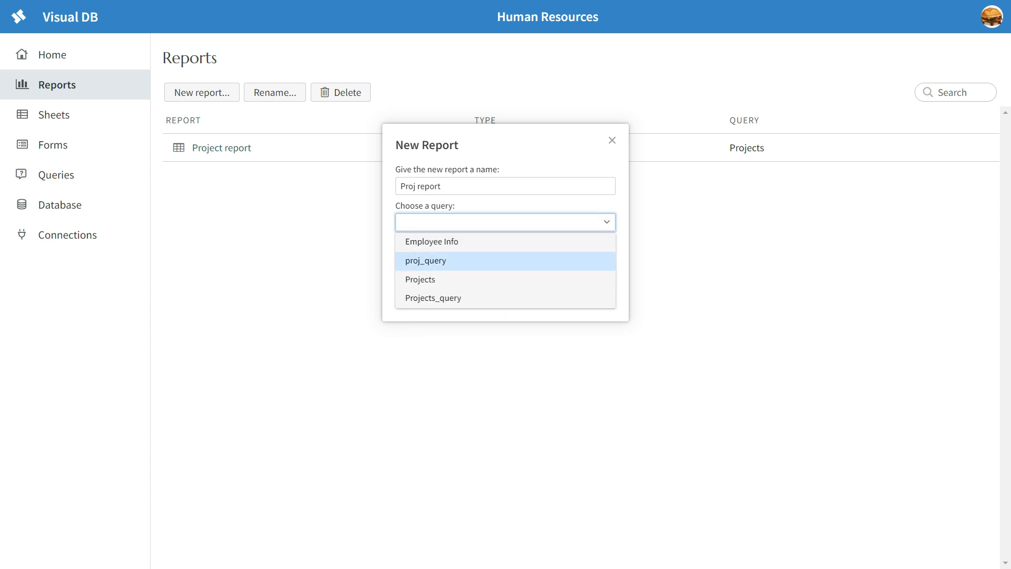
click(506, 260)
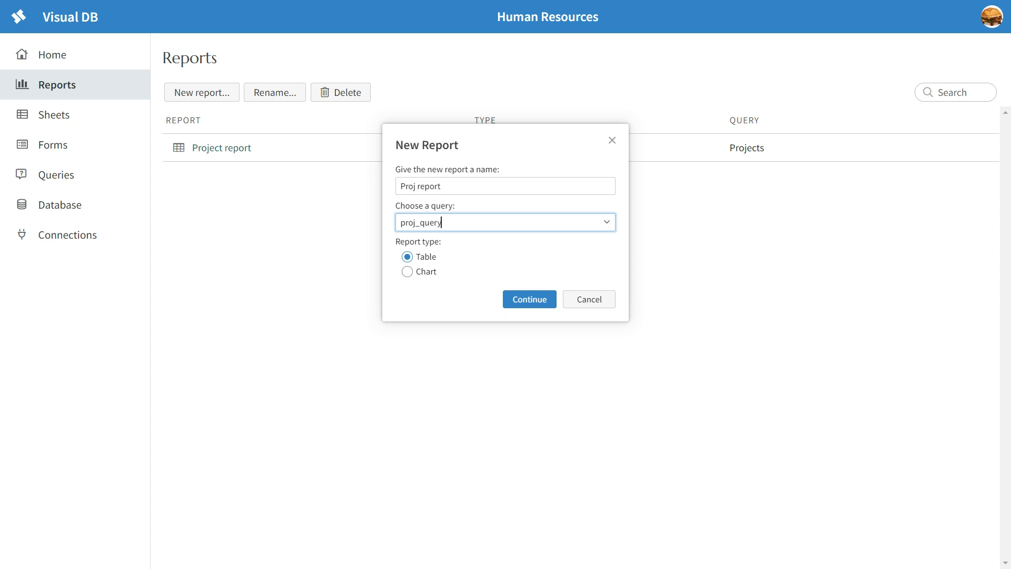
click(529, 299)
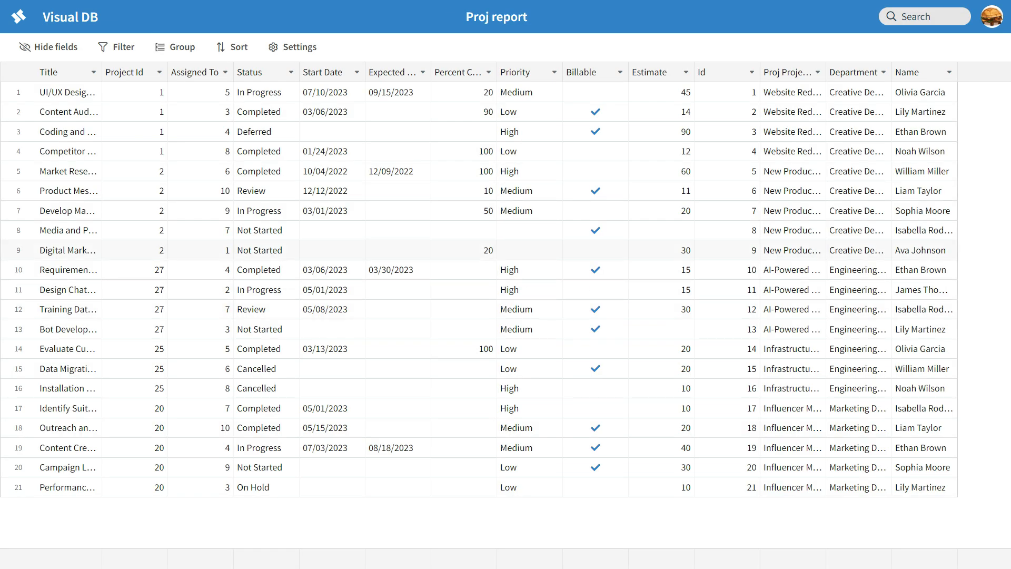
Glance at the existing Project report, then open the new Proj report.
click(19, 17)
click(221, 175)
scroll(222, 175, down, 4)
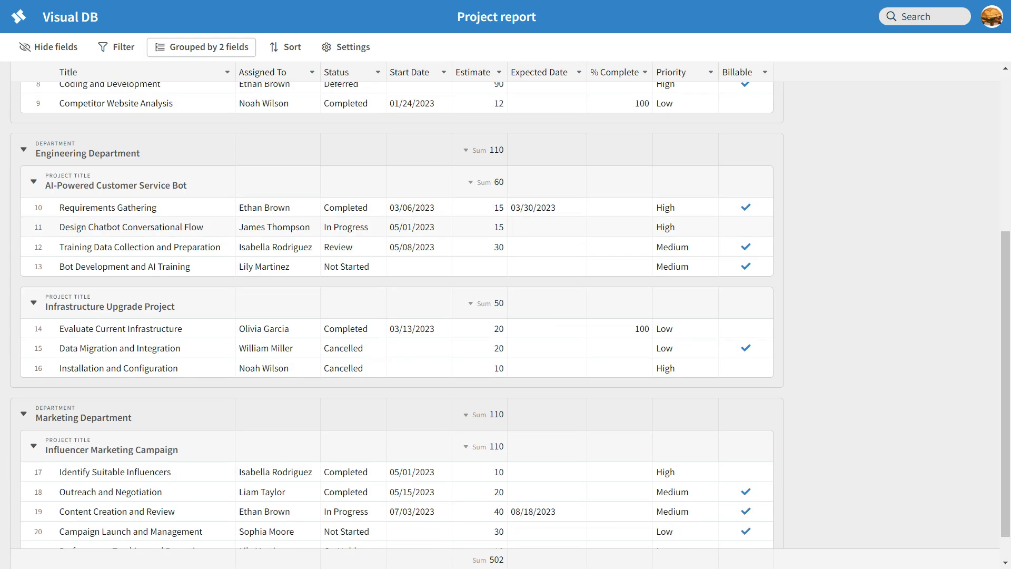
click(18, 16)
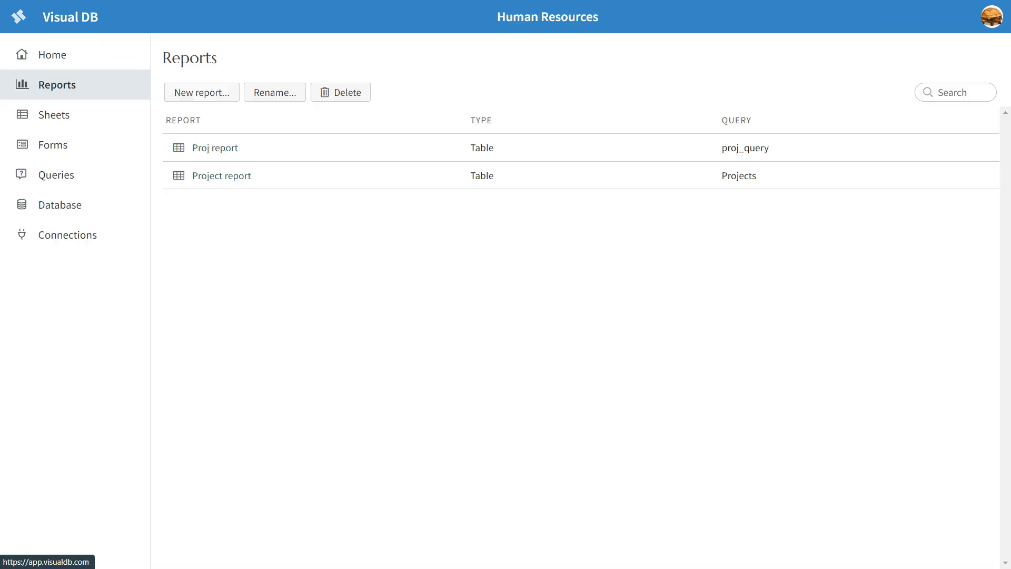
click(215, 147)
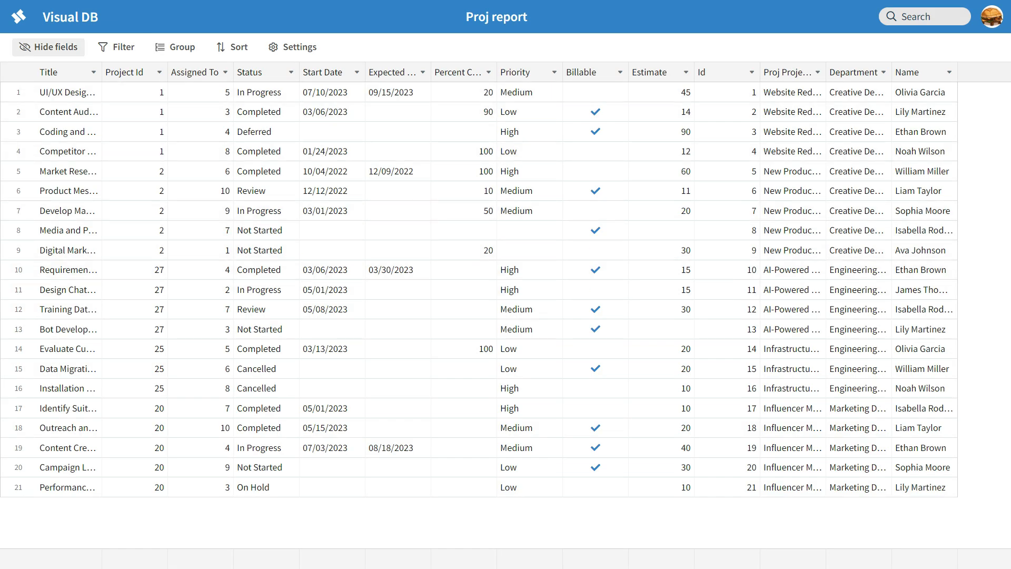
Hide the ProjectId and AssignedTo columns in Proj report.
click(49, 47)
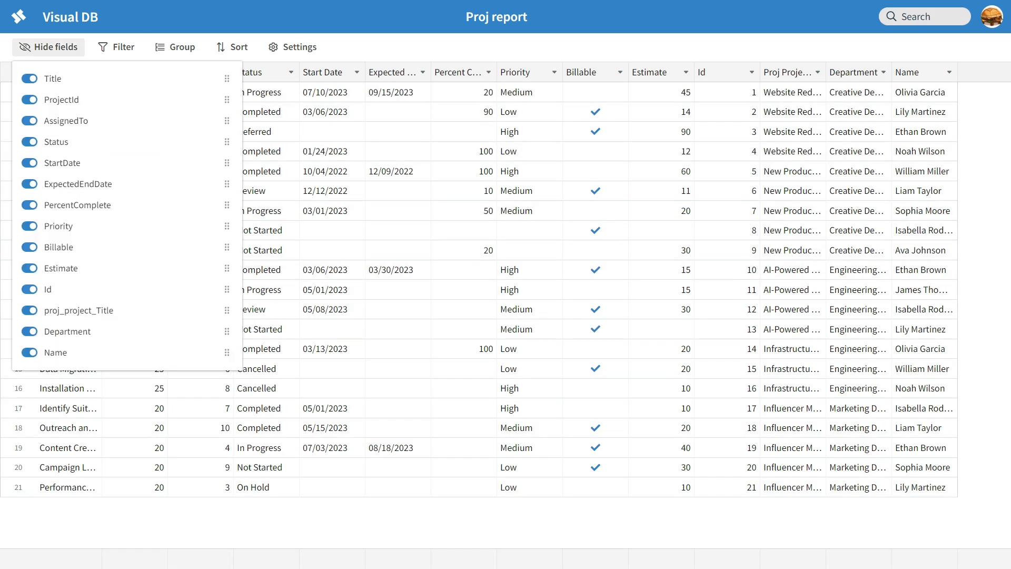
click(274, 151)
click(135, 92)
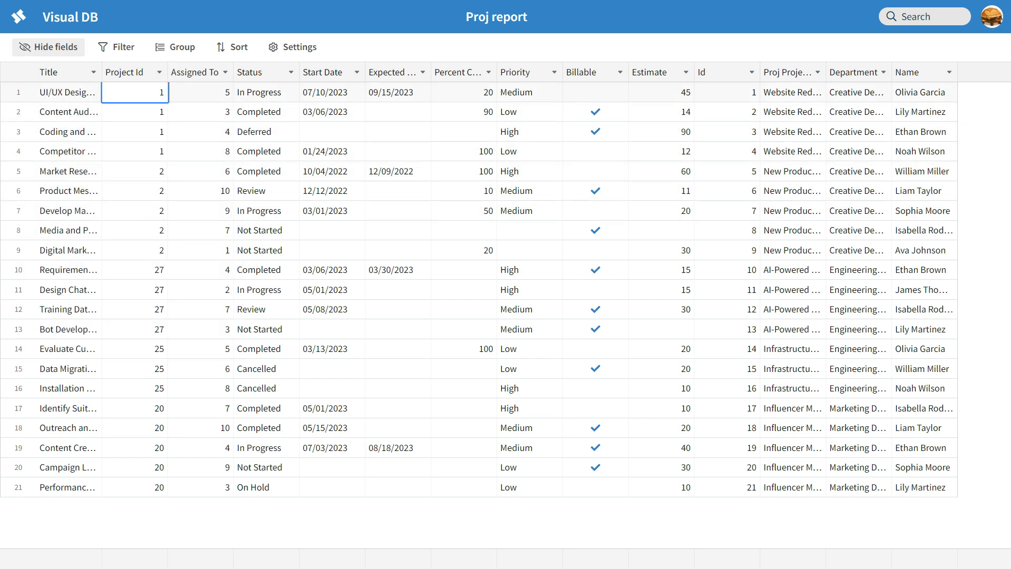
click(48, 47)
click(29, 100)
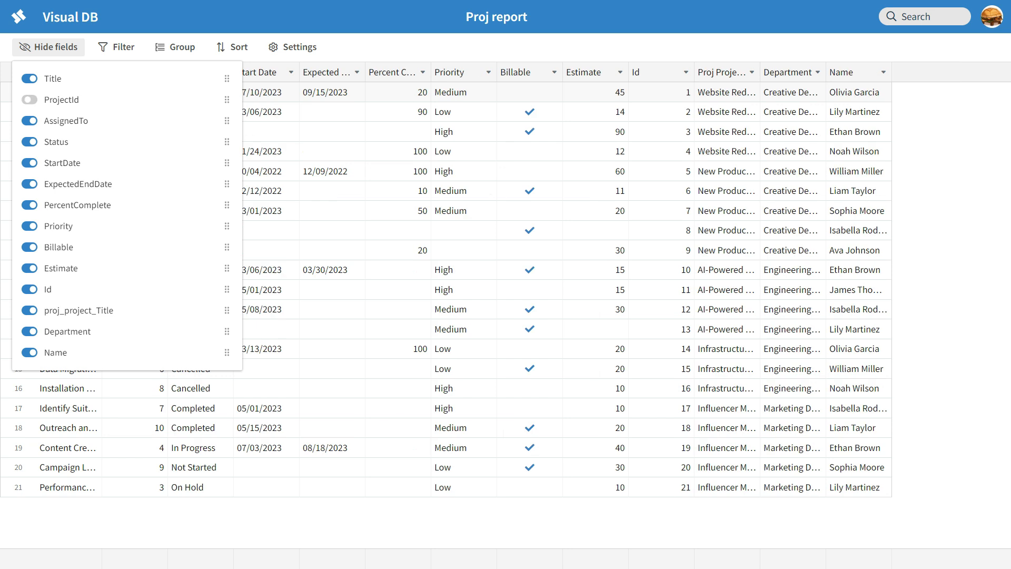
click(274, 151)
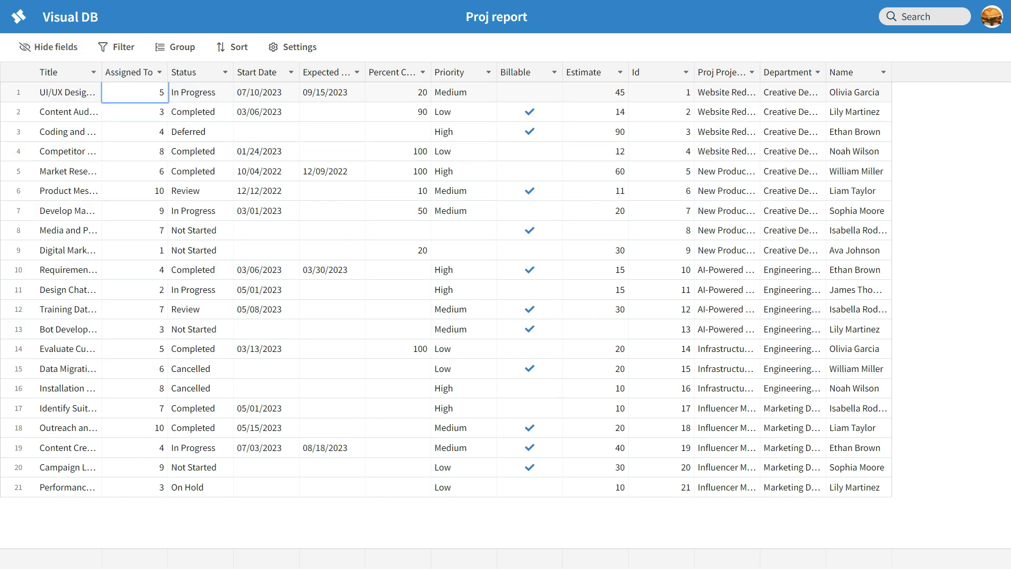
click(135, 132)
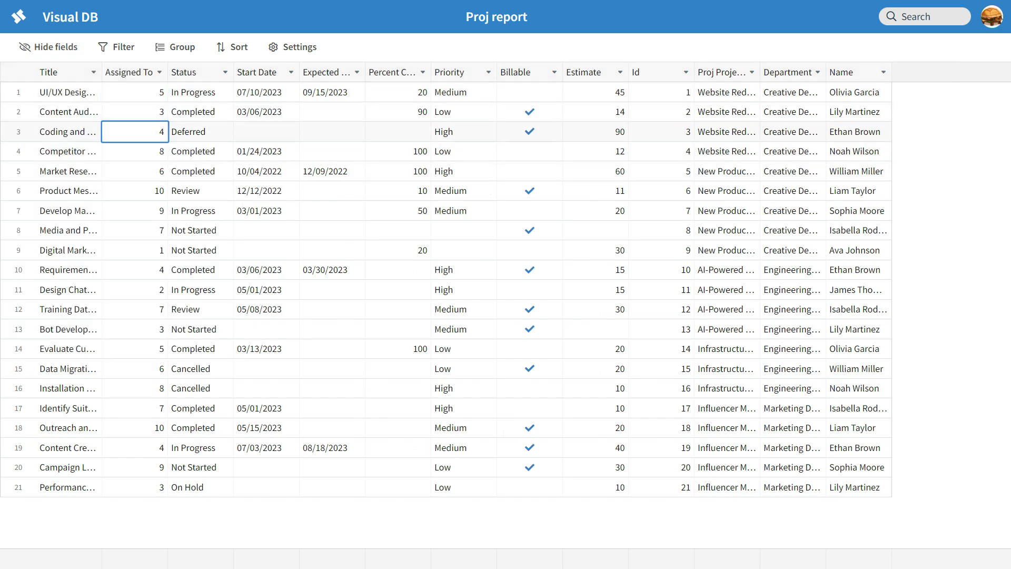
click(49, 47)
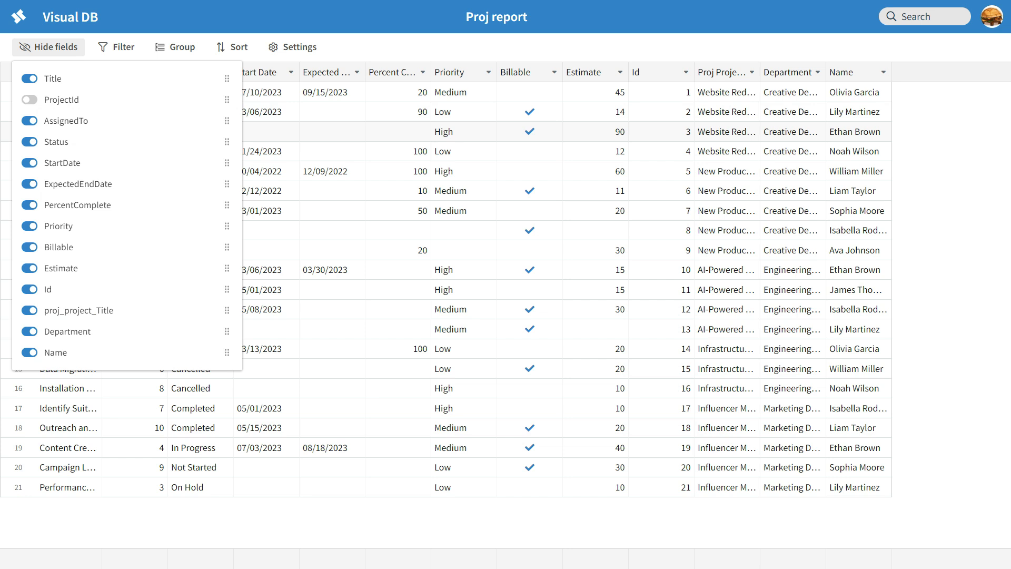
click(29, 120)
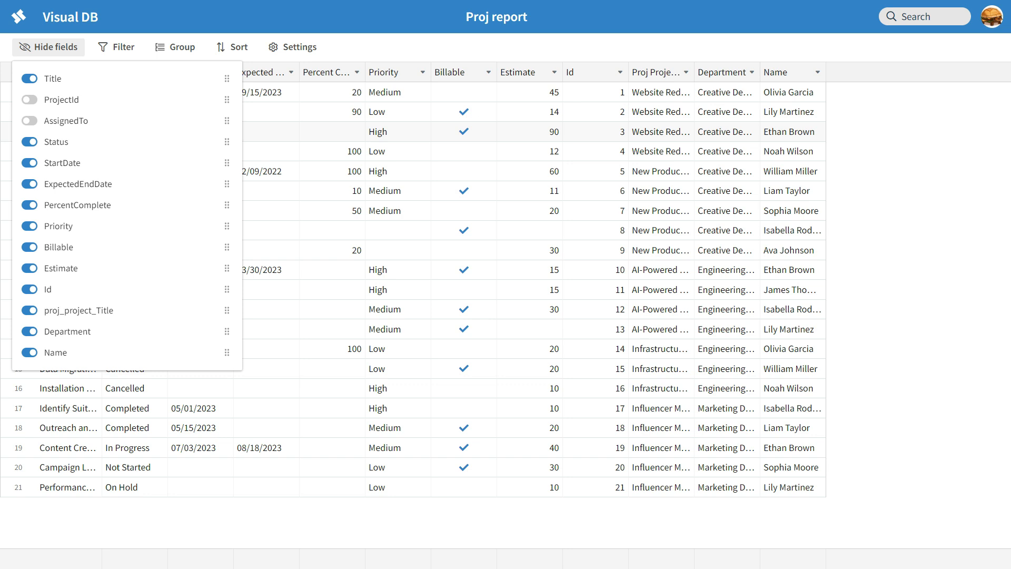
click(338, 171)
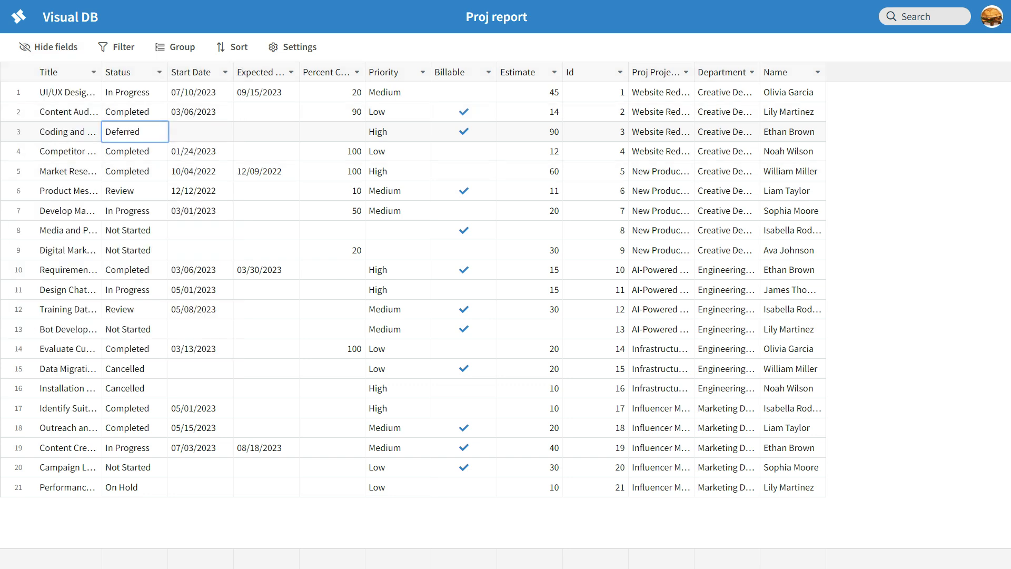
Widen the Name, Department and Proj Project Title columns to show full values.
drag(826, 72, 897, 72)
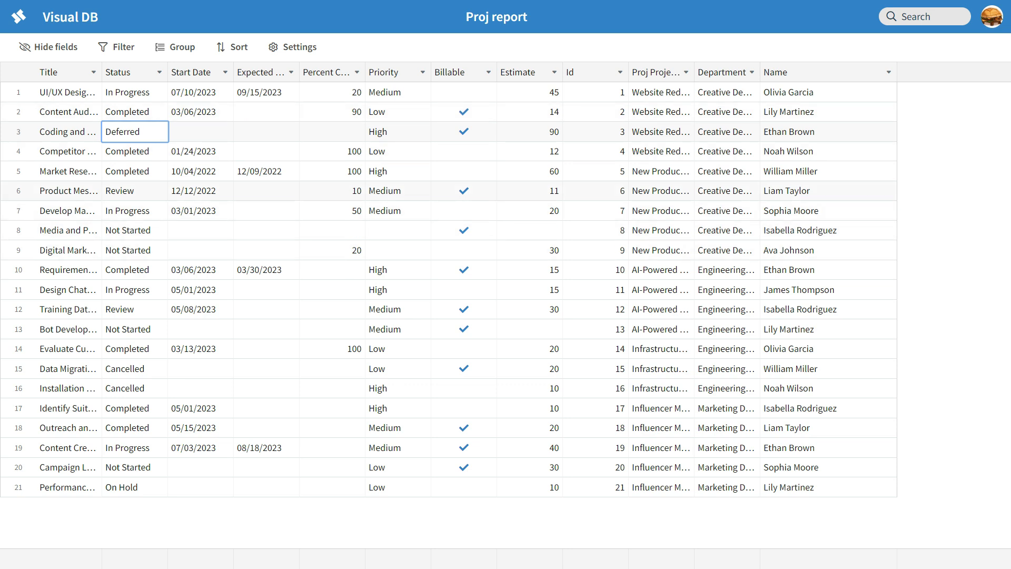
drag(760, 72, 804, 73)
drag(695, 72, 784, 73)
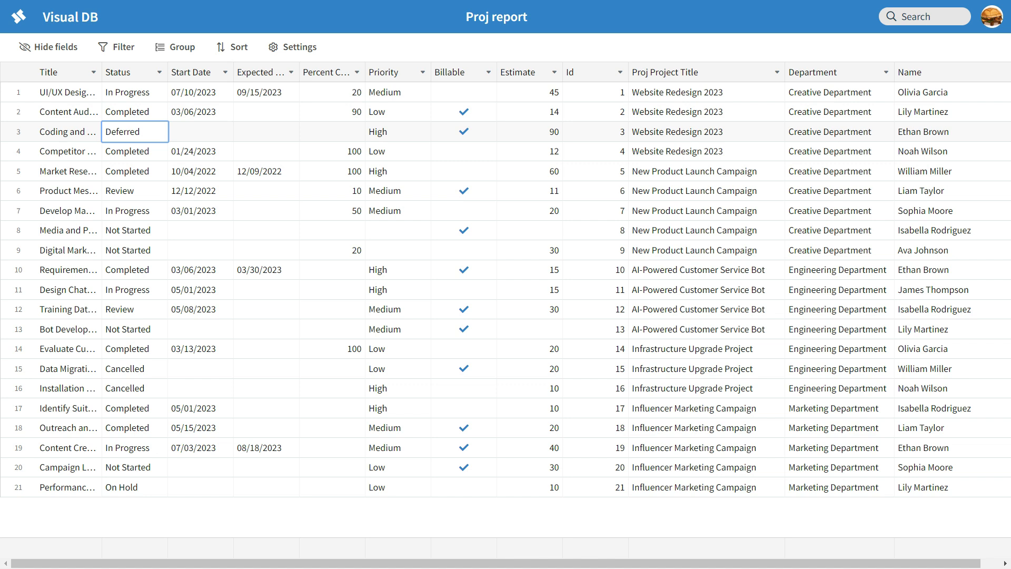
click(175, 47)
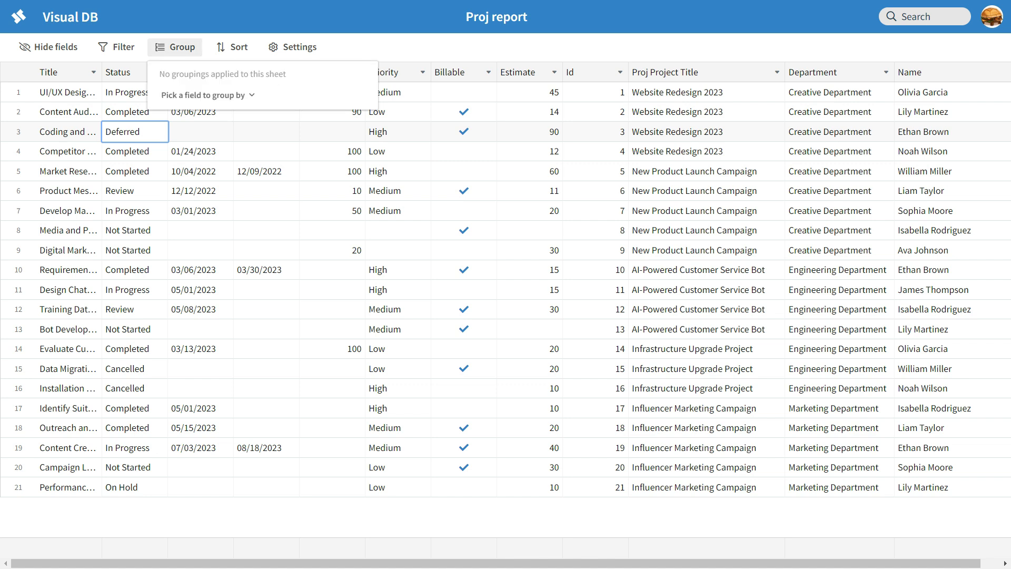
Group the Proj report rows by Department.
click(207, 95)
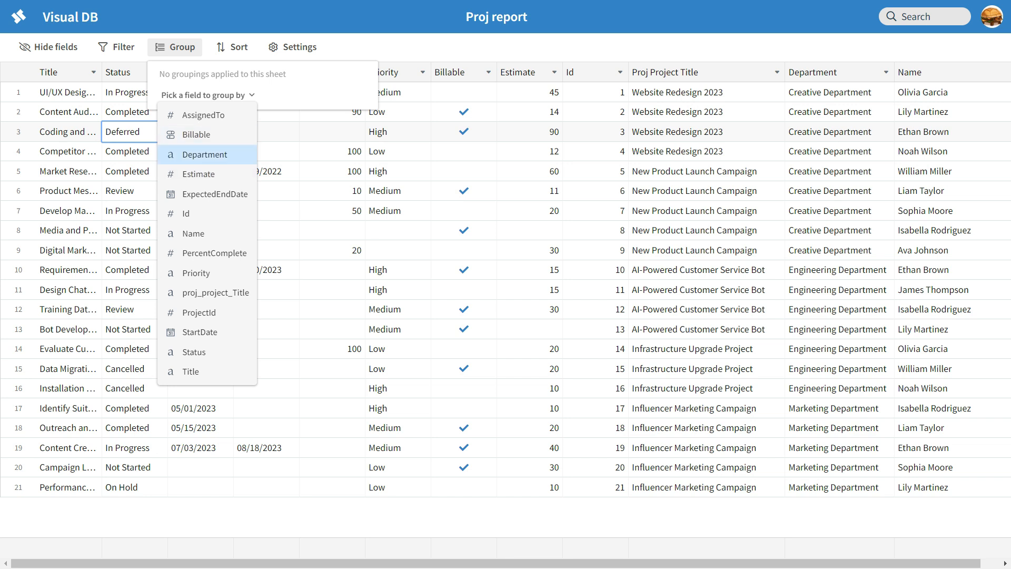
click(204, 155)
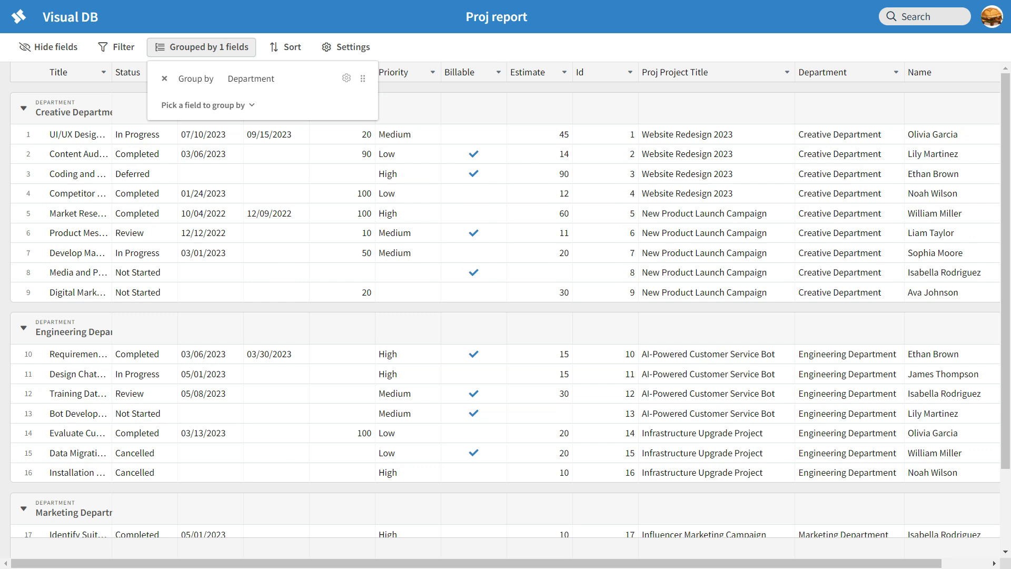
click(473, 109)
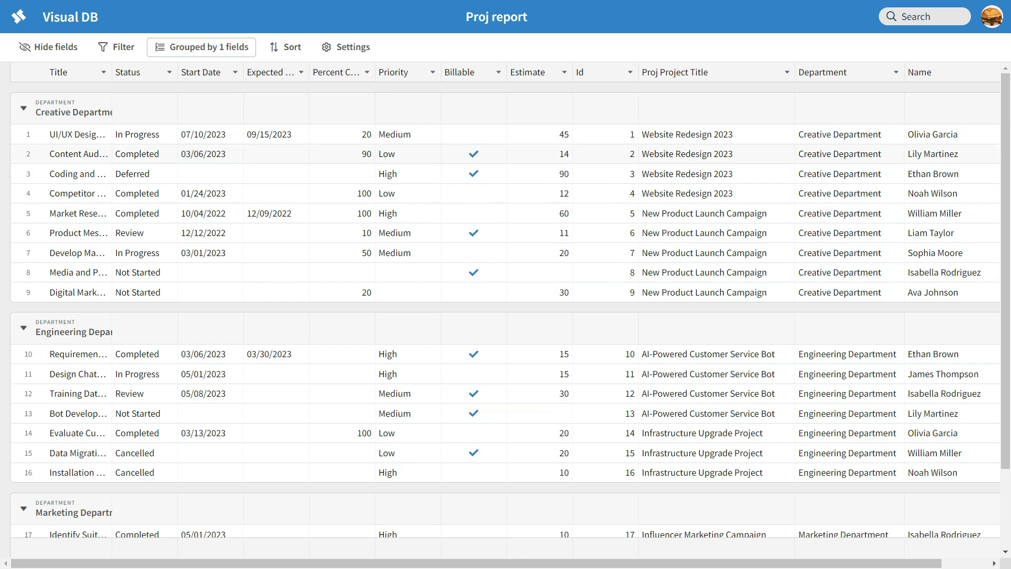
Widen the Title column so full task names show.
drag(111, 72, 204, 72)
scroll(337, 227, down, 1)
scroll(566, 326, down, 2)
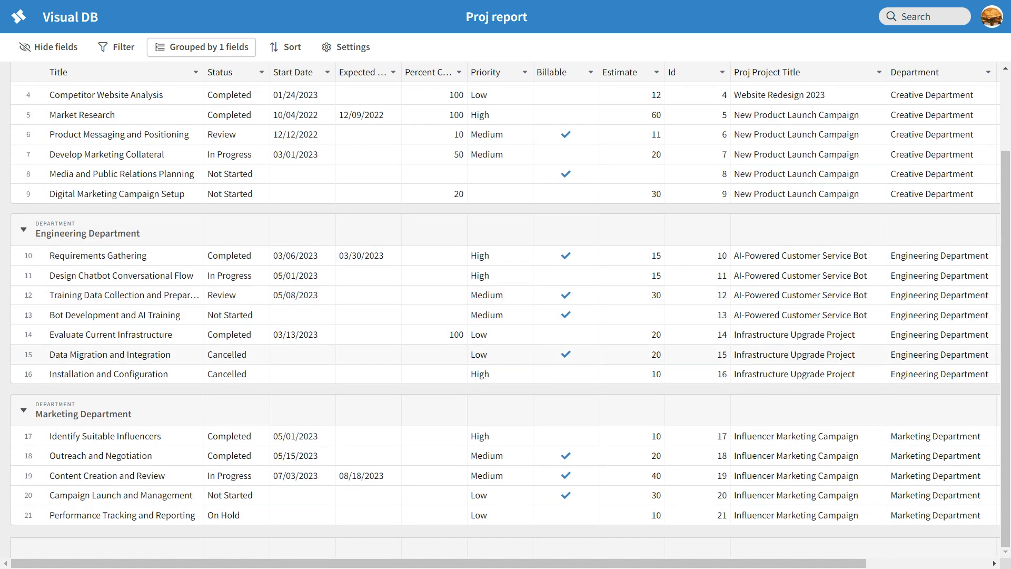
scroll(566, 326, up, 3)
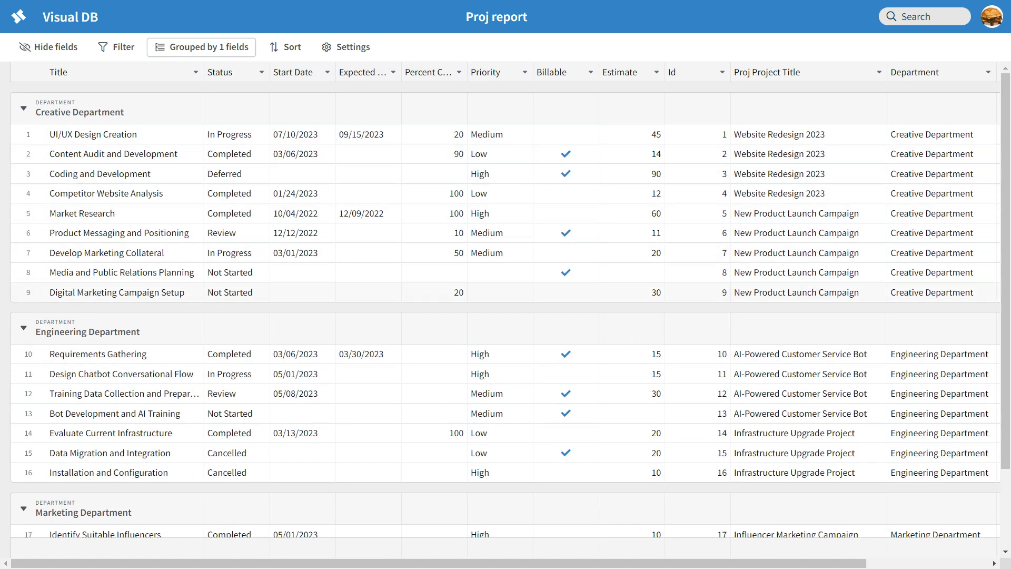
scroll(567, 326, down, 3)
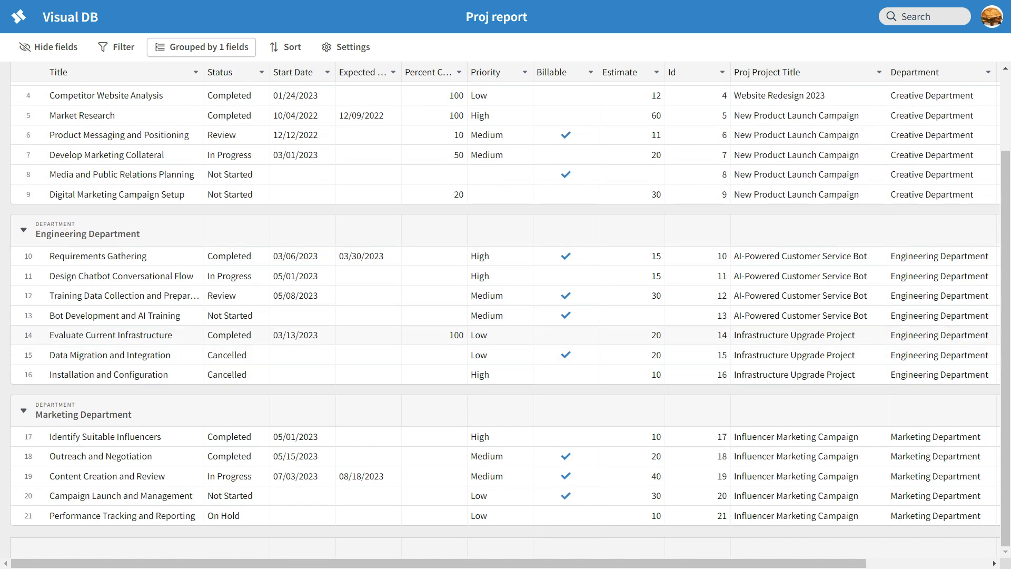
scroll(566, 326, up, 3)
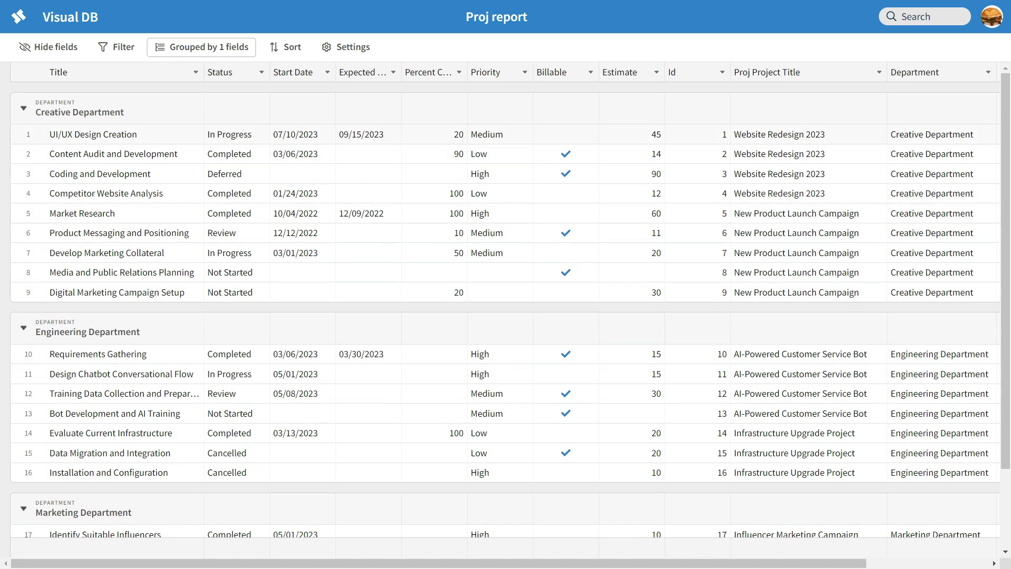
click(49, 47)
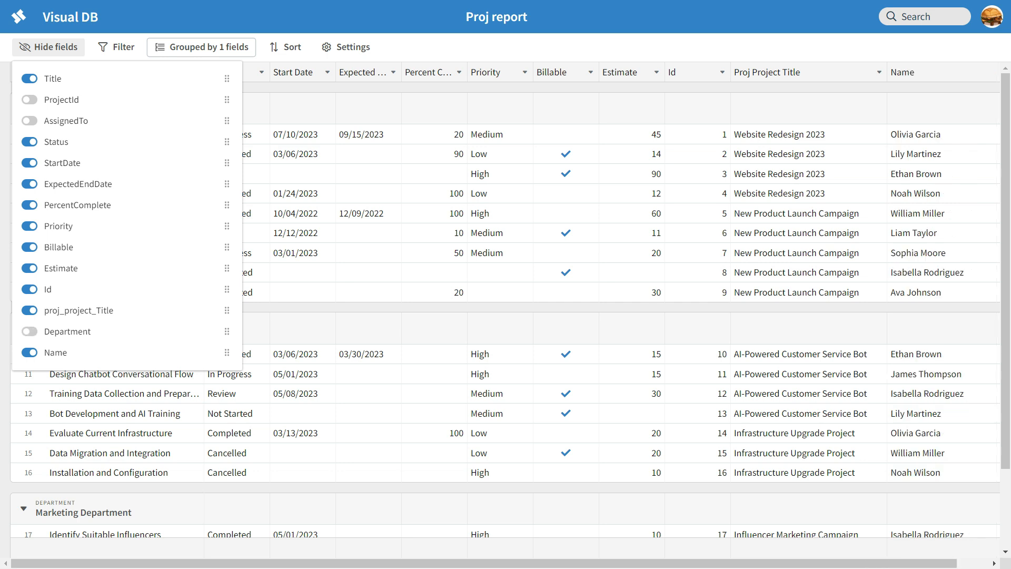
Hide the Department column, leaving tasks under Creative, Engineering and Marketing Department headings.
click(632, 108)
scroll(632, 253, down, 2)
scroll(632, 253, up, 2)
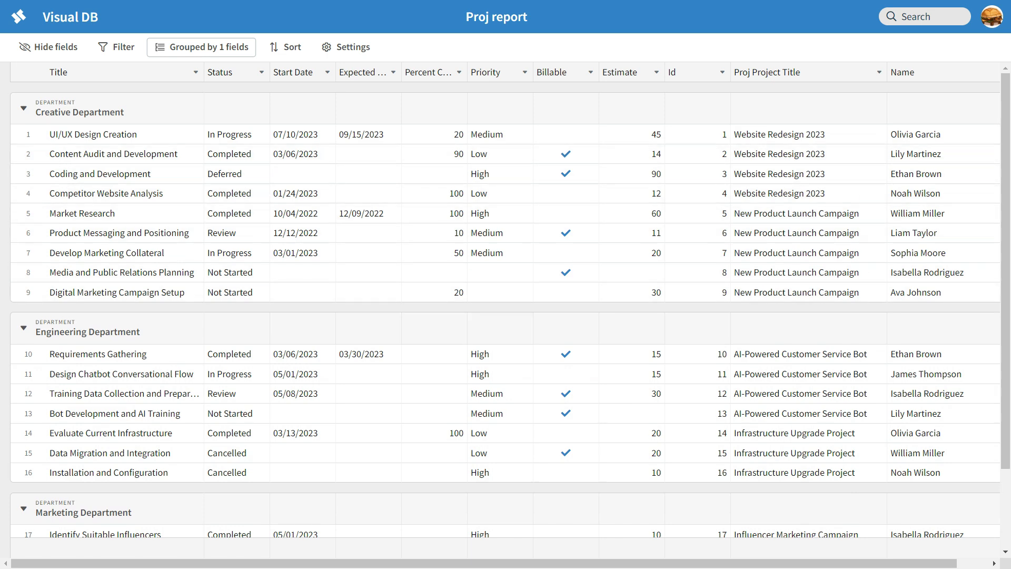
scroll(506, 193, down, 3)
scroll(506, 193, up, 3)
Add proj_project_Title as a second grouping level beneath Department.
click(202, 47)
click(206, 104)
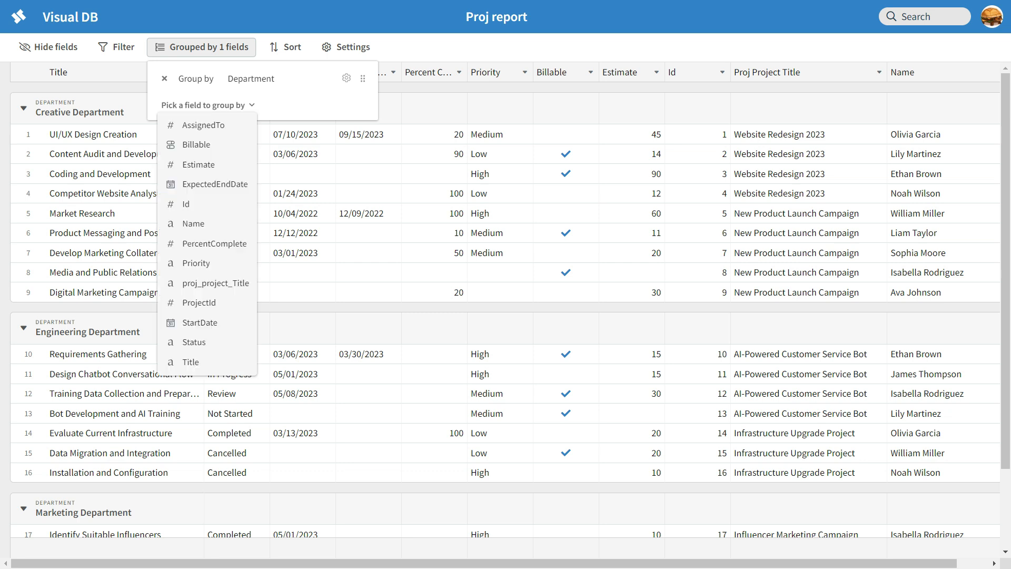
key(Escape)
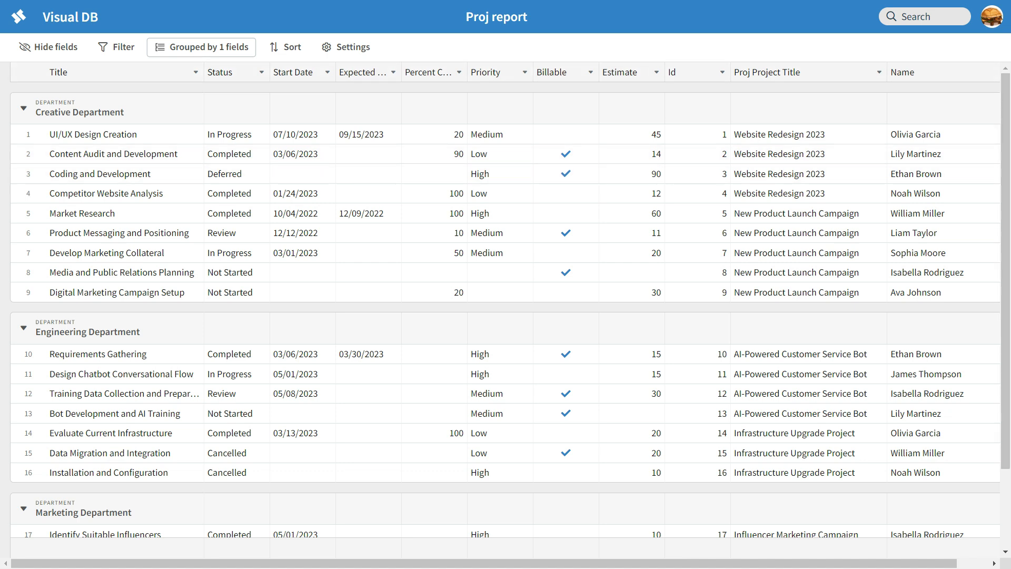
click(202, 47)
click(208, 105)
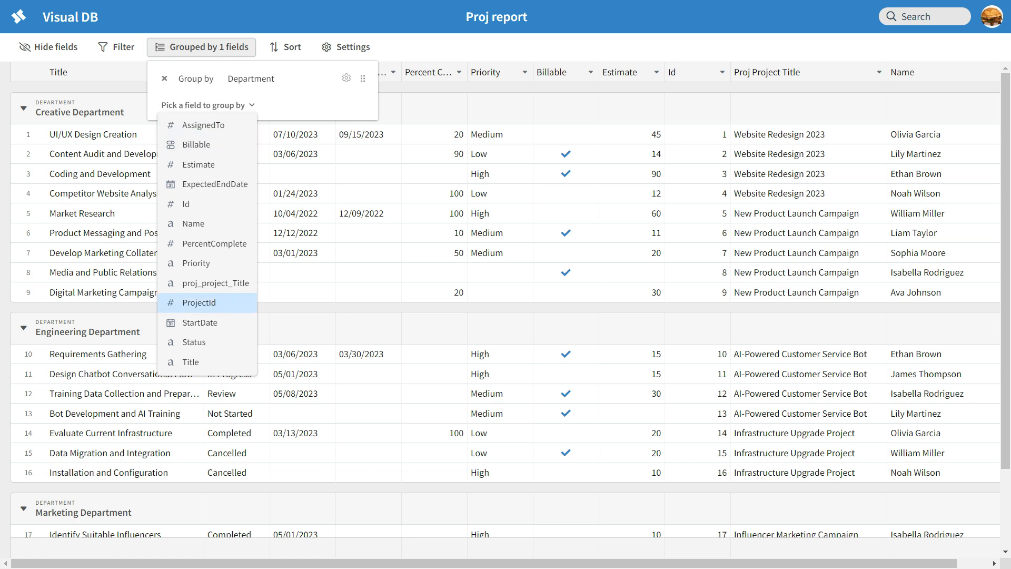
click(216, 283)
click(380, 280)
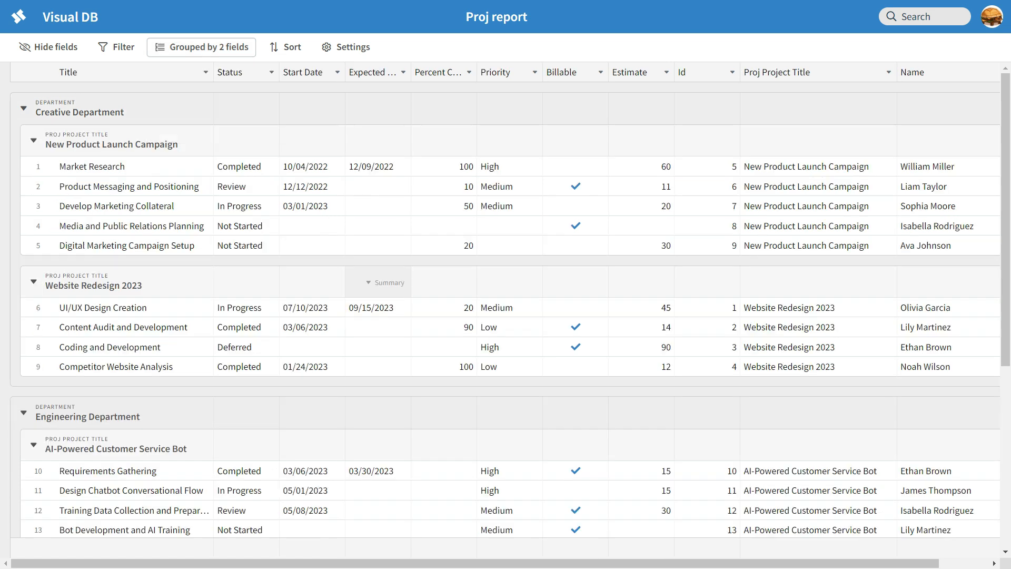
scroll(380, 274, down, 6)
scroll(506, 316, up, 5)
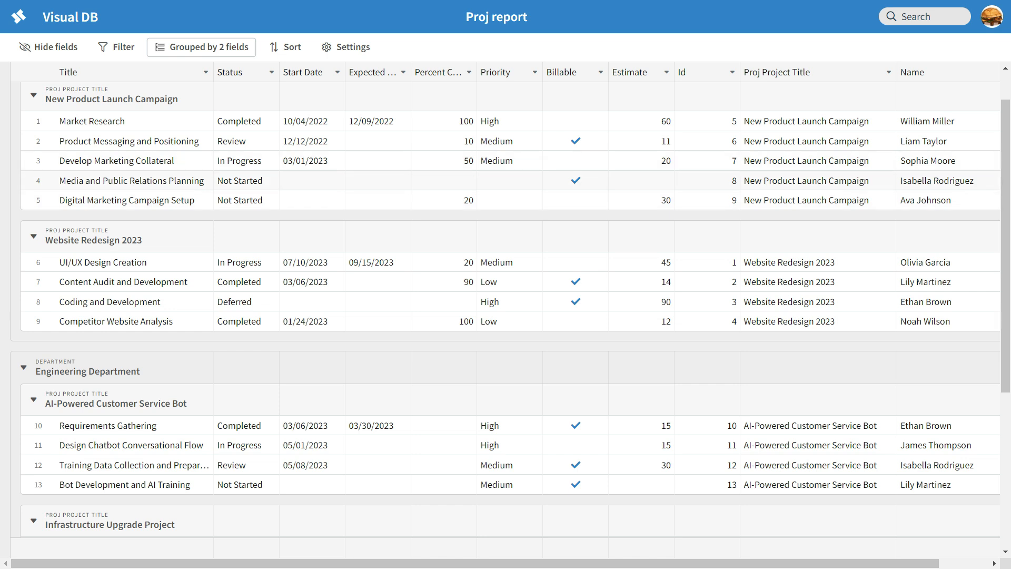
scroll(505, 308, up, 1)
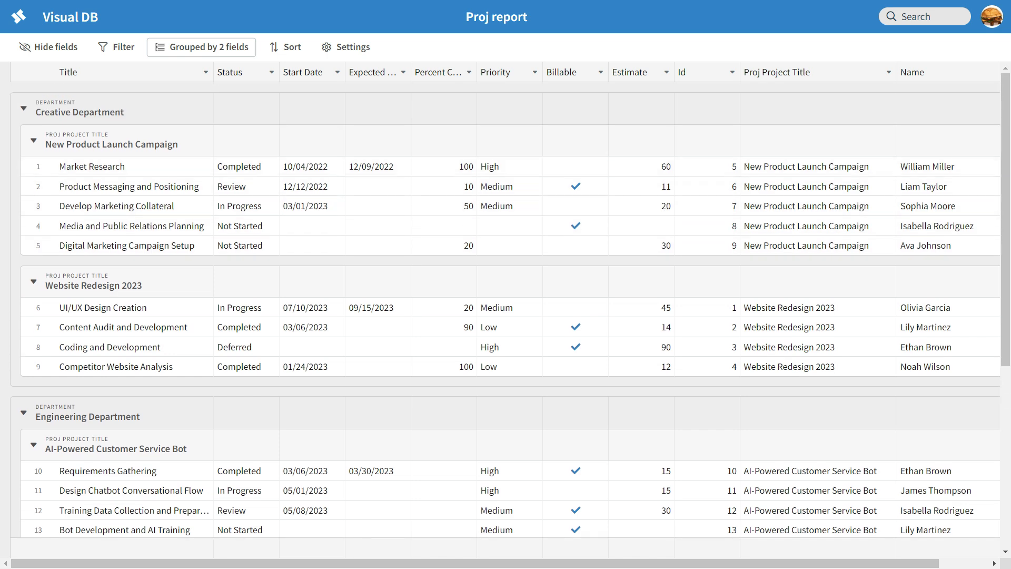
Collapse and re-expand the Creative Department and New Product Launch Campaign groups.
click(24, 108)
click(24, 109)
click(33, 140)
click(34, 140)
scroll(505, 316, down, 6)
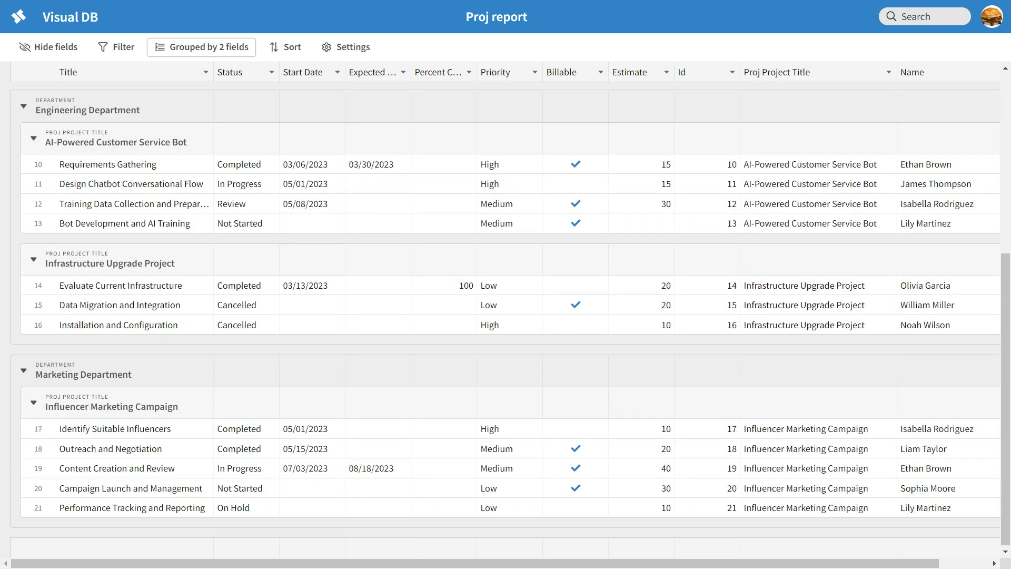
scroll(506, 308, up, 6)
Try project title as the outer grouping level, then restore Department first.
click(201, 46)
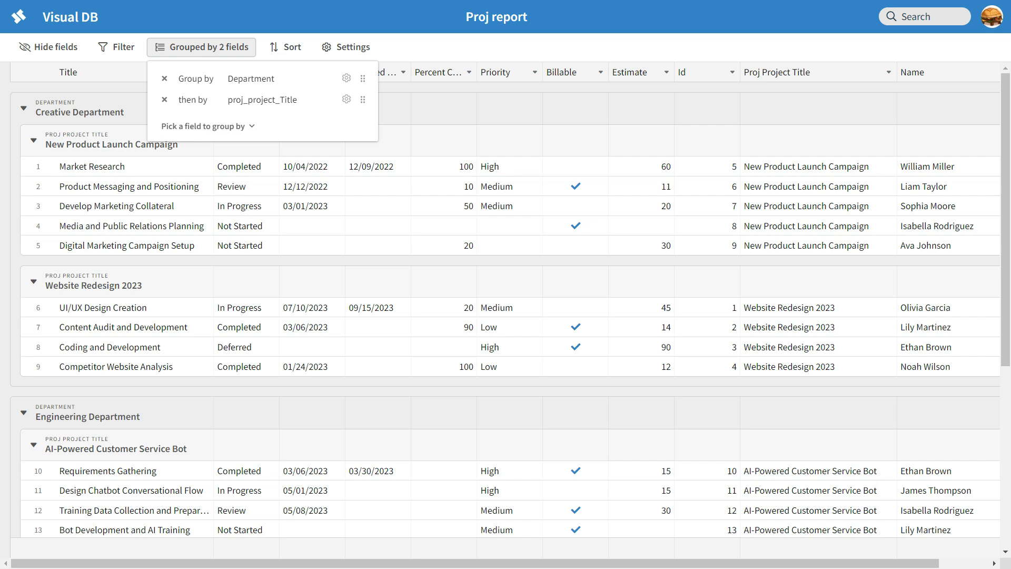
drag(363, 100, 363, 78)
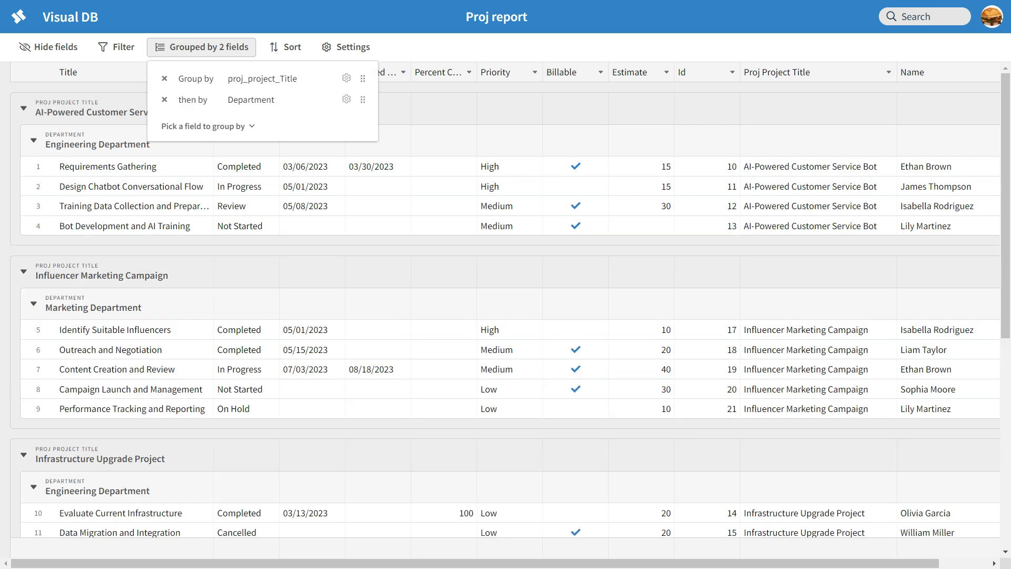
click(444, 274)
scroll(444, 275, down, 8)
scroll(445, 275, up, 8)
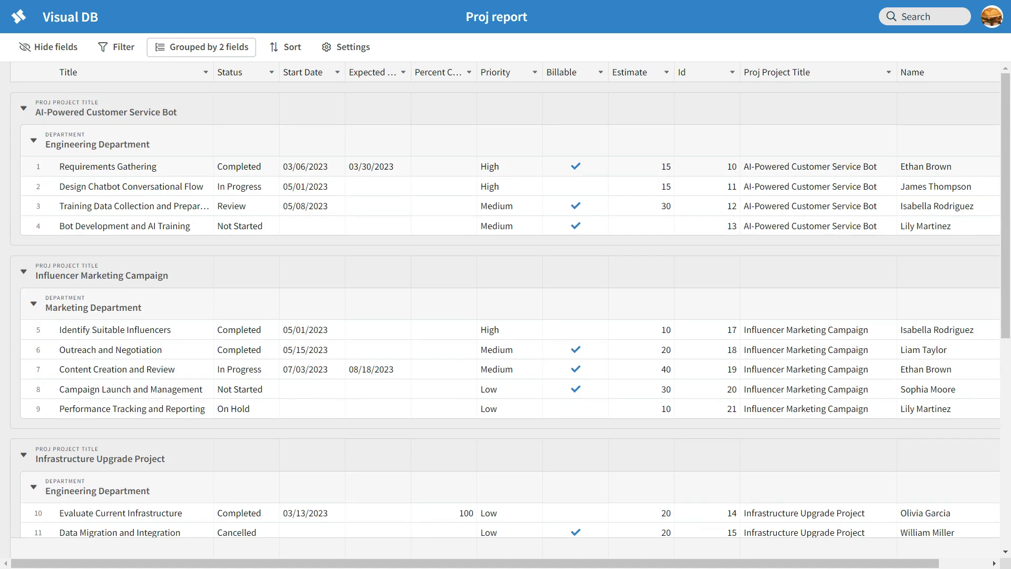
click(201, 48)
drag(363, 99, 363, 79)
click(440, 106)
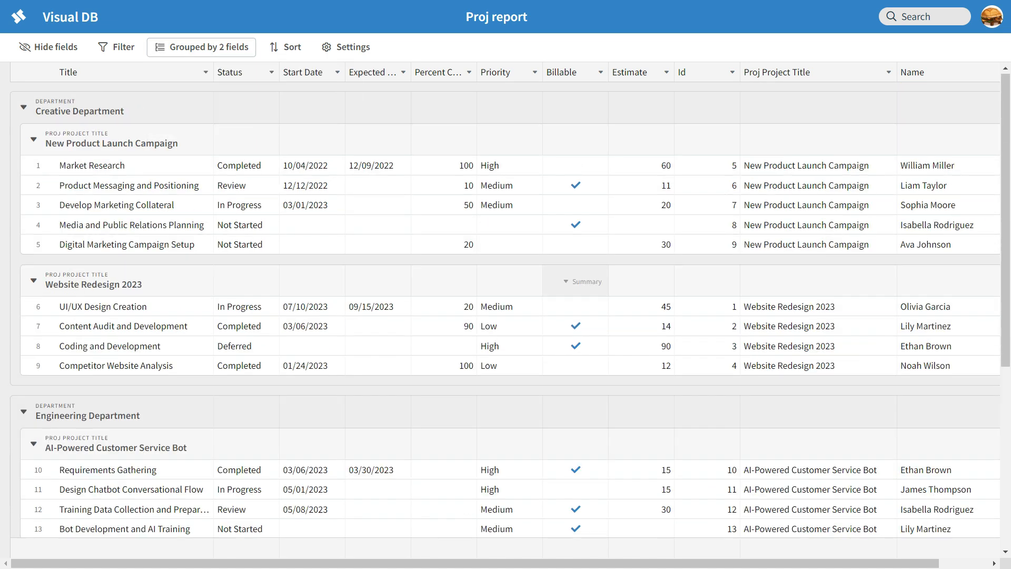
scroll(578, 280, down, 6)
scroll(578, 280, up, 6)
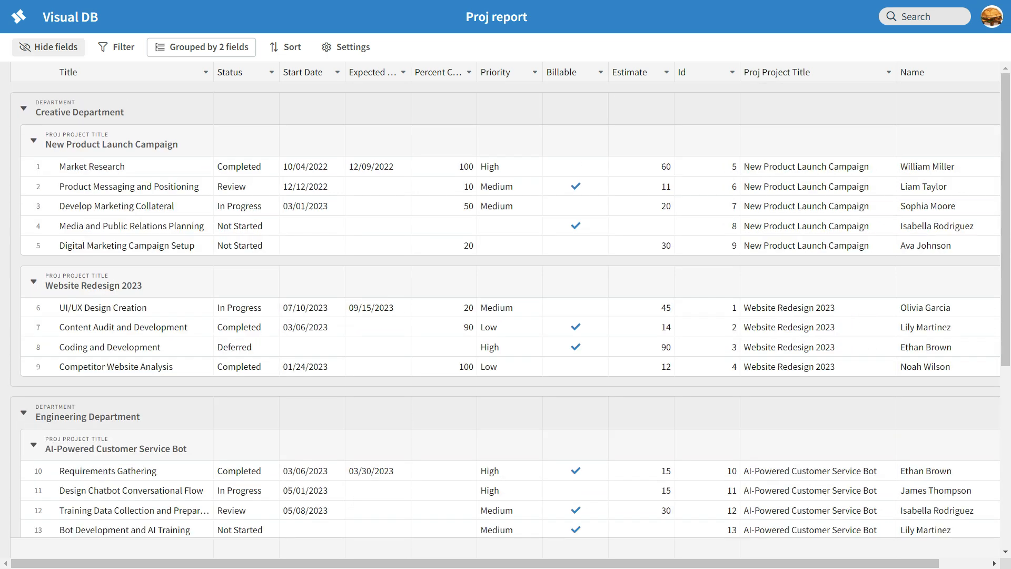
Hide the proj_project_Title column, then bring up the still-empty filter settings.
click(49, 47)
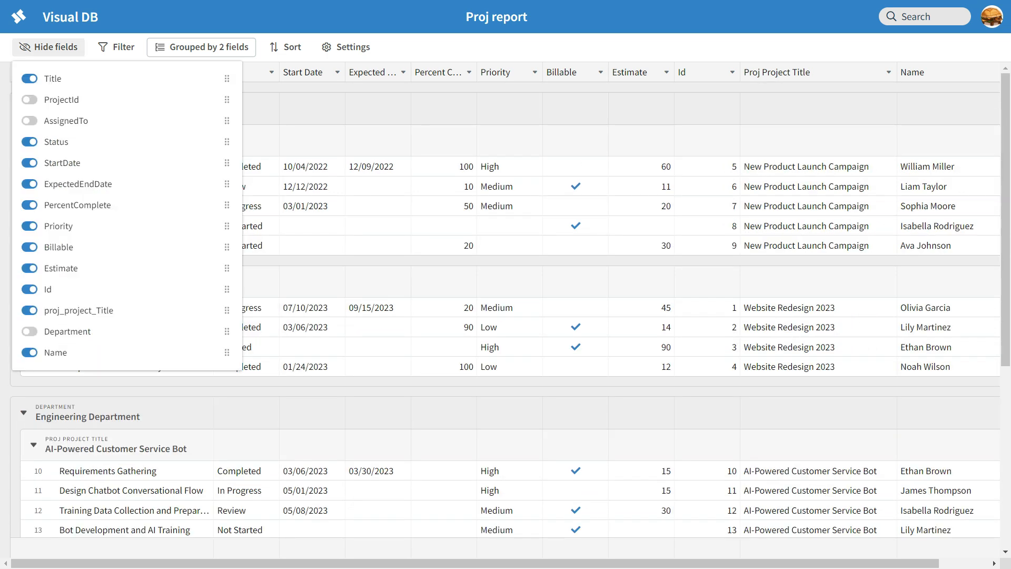
click(30, 310)
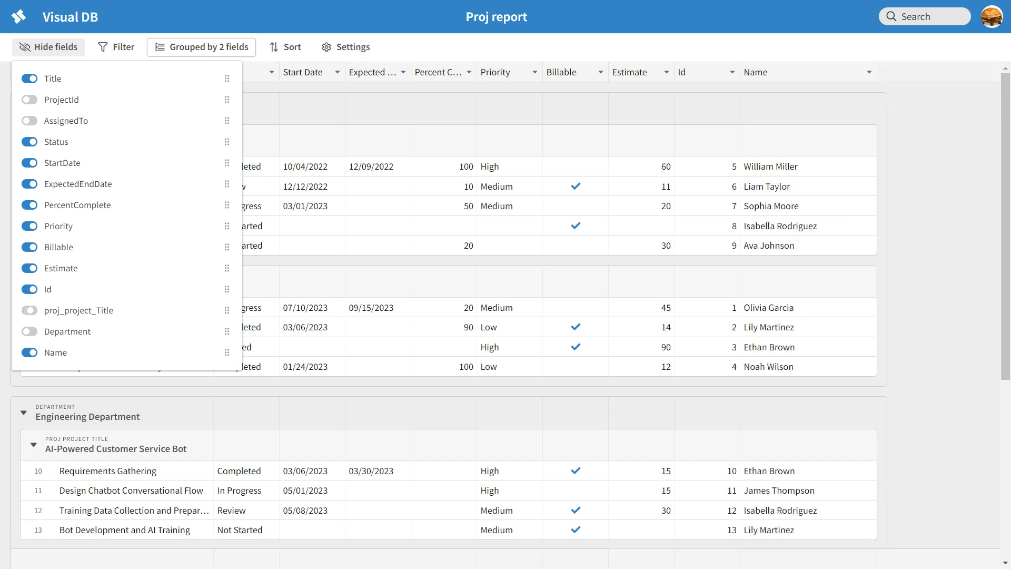
click(441, 167)
scroll(440, 166, down, 6)
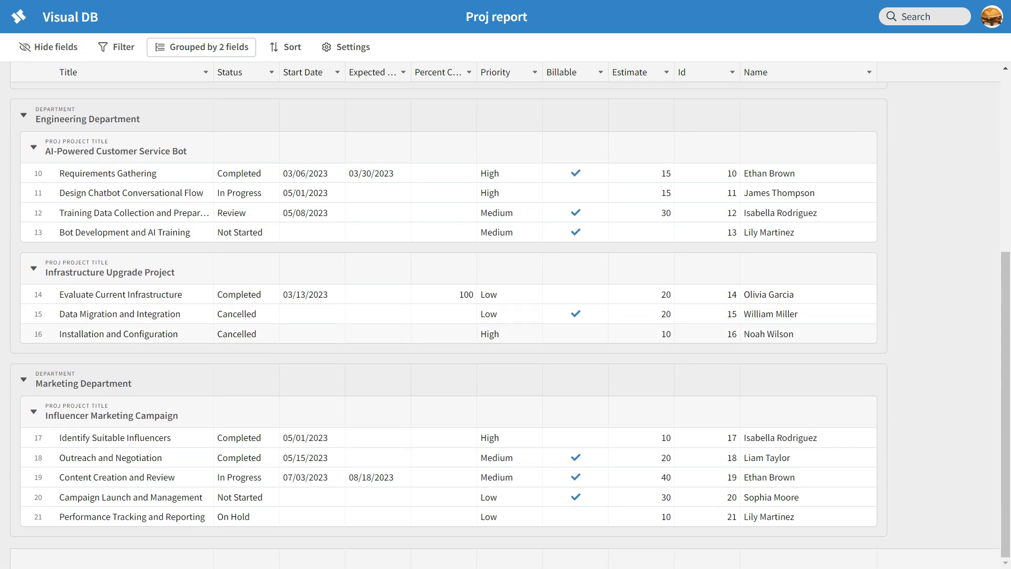
scroll(441, 225, up, 6)
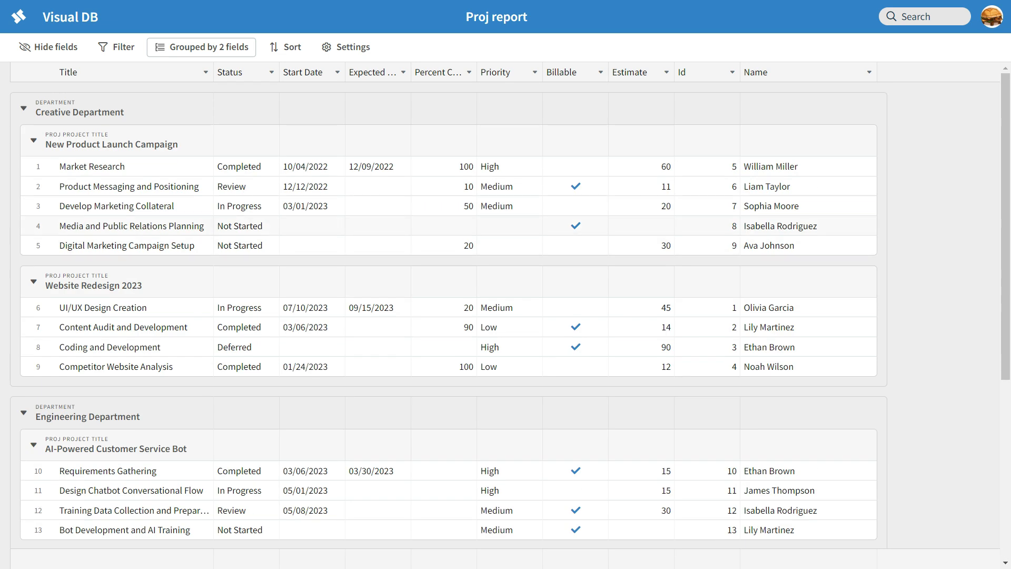
scroll(440, 225, down, 6)
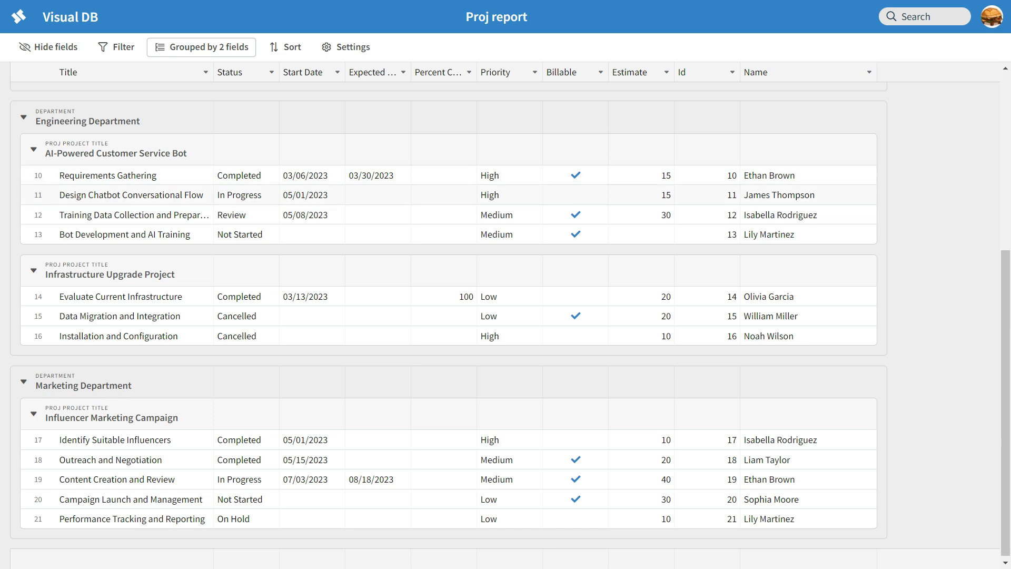
scroll(519, 272, up, 6)
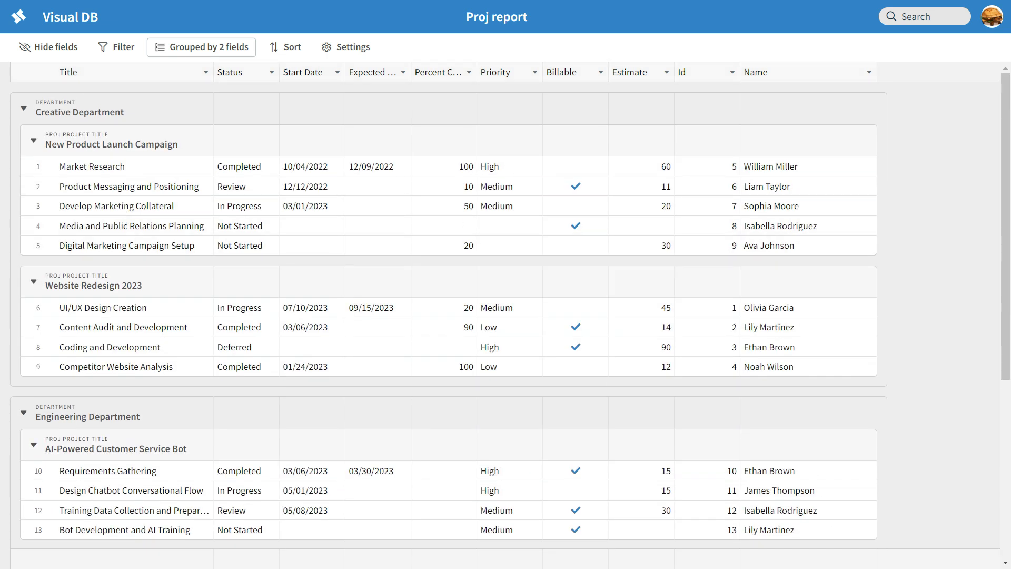
click(117, 47)
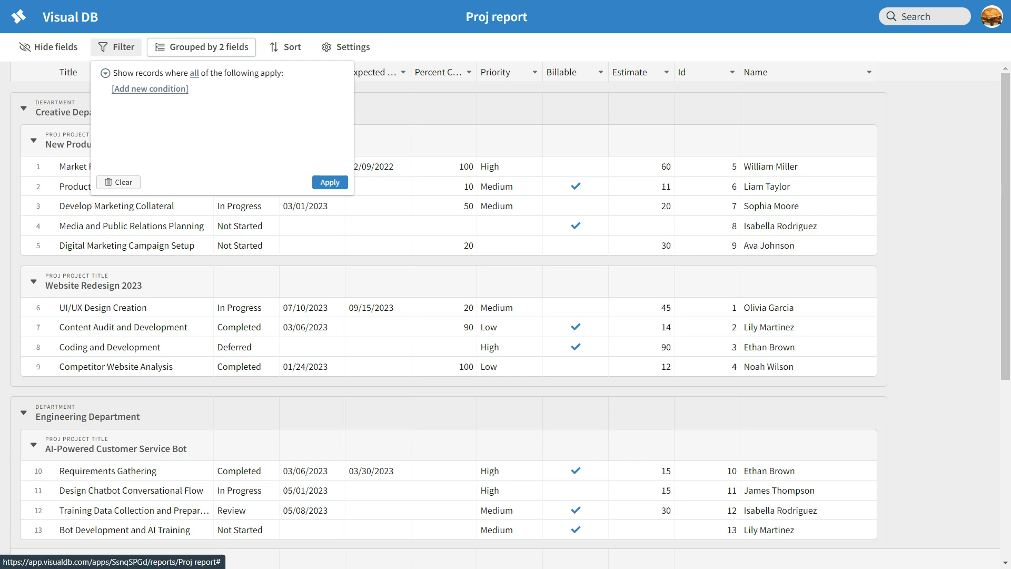
Add a new filter condition and widen the Percent Complete column.
click(150, 89)
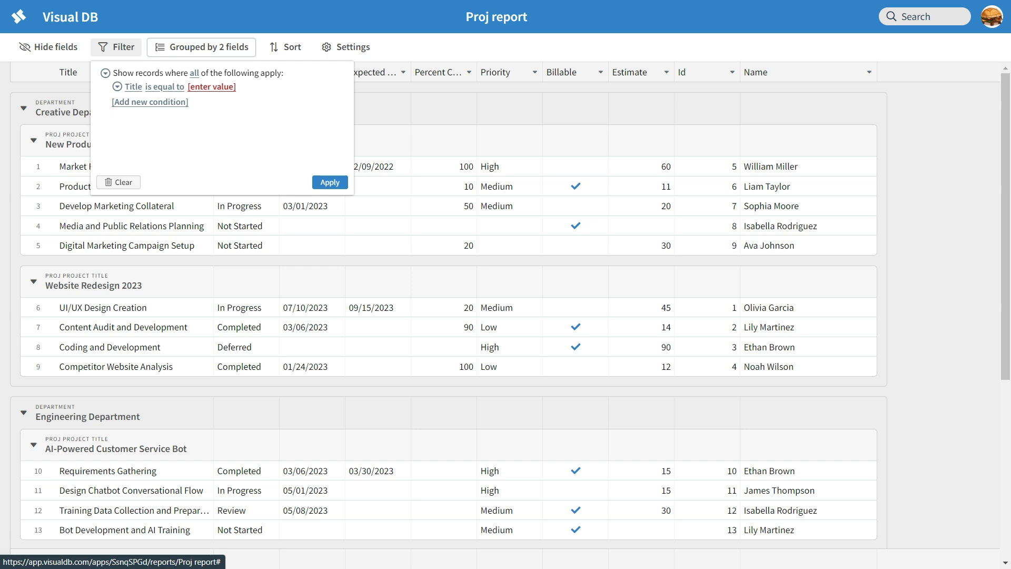
click(134, 87)
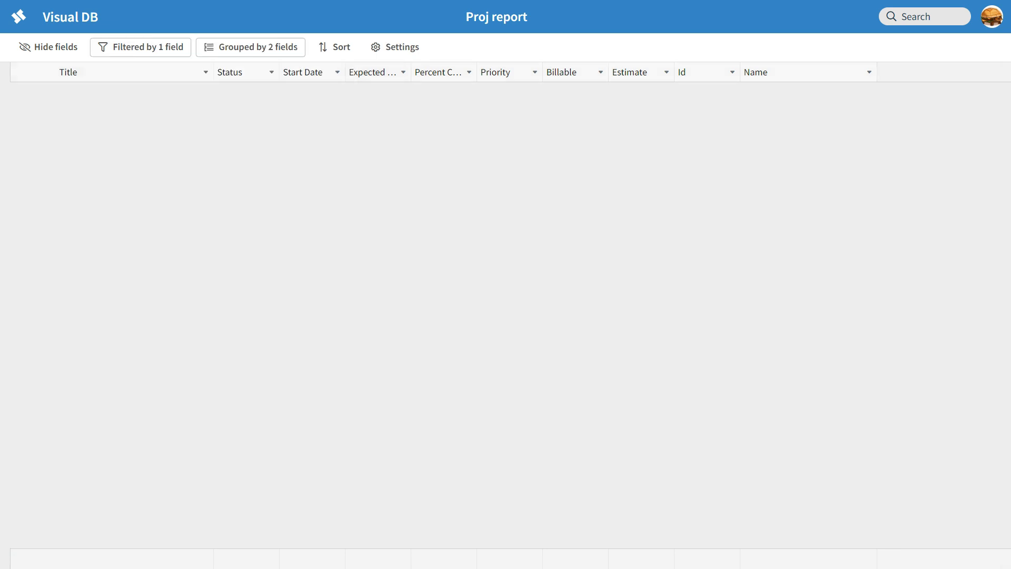
drag(477, 72, 560, 72)
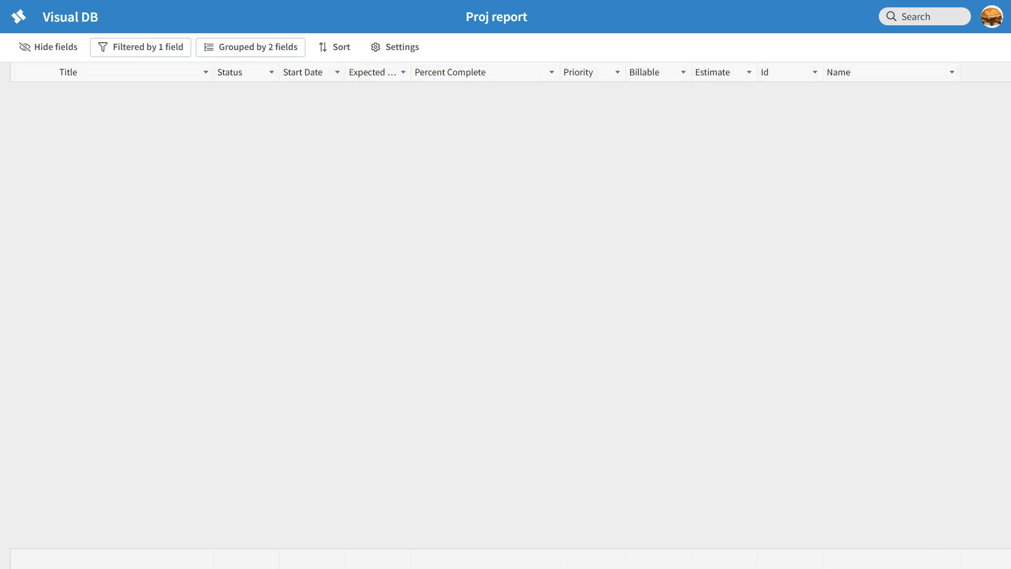
Set the condition to PercentComplete is less than 50 and apply it.
click(140, 47)
click(133, 87)
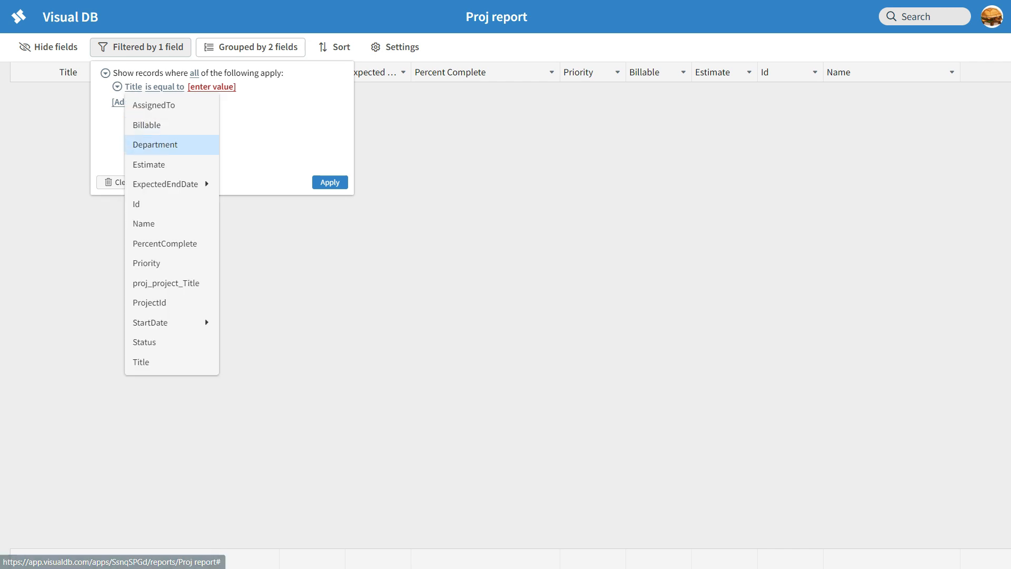
click(158, 244)
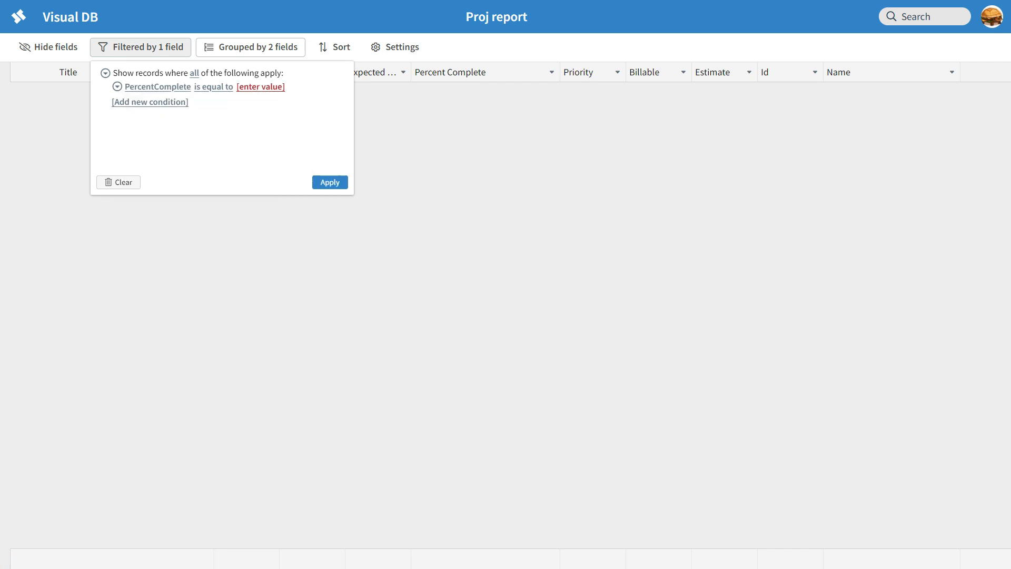
click(213, 87)
click(226, 190)
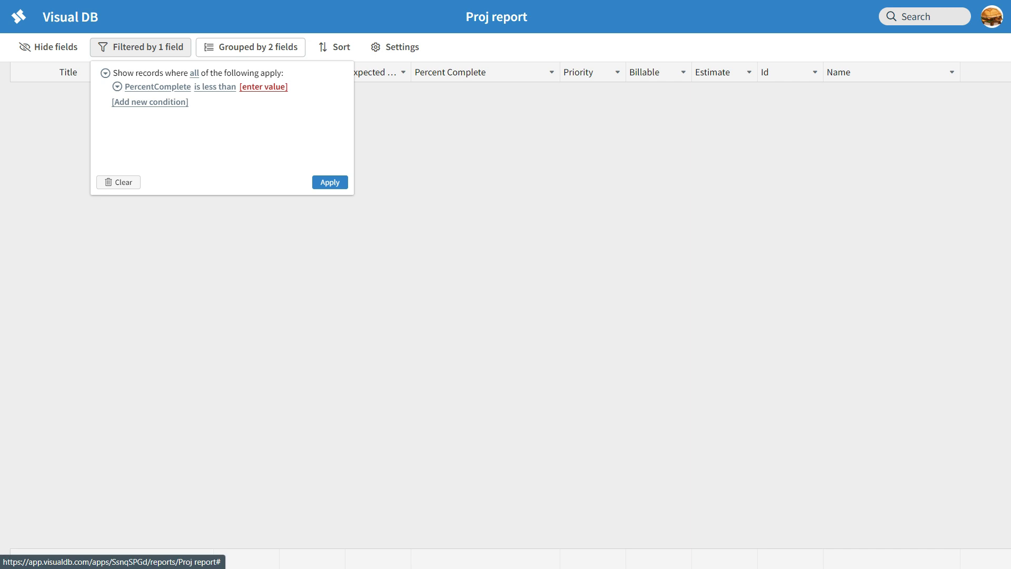
click(263, 87)
text(50)
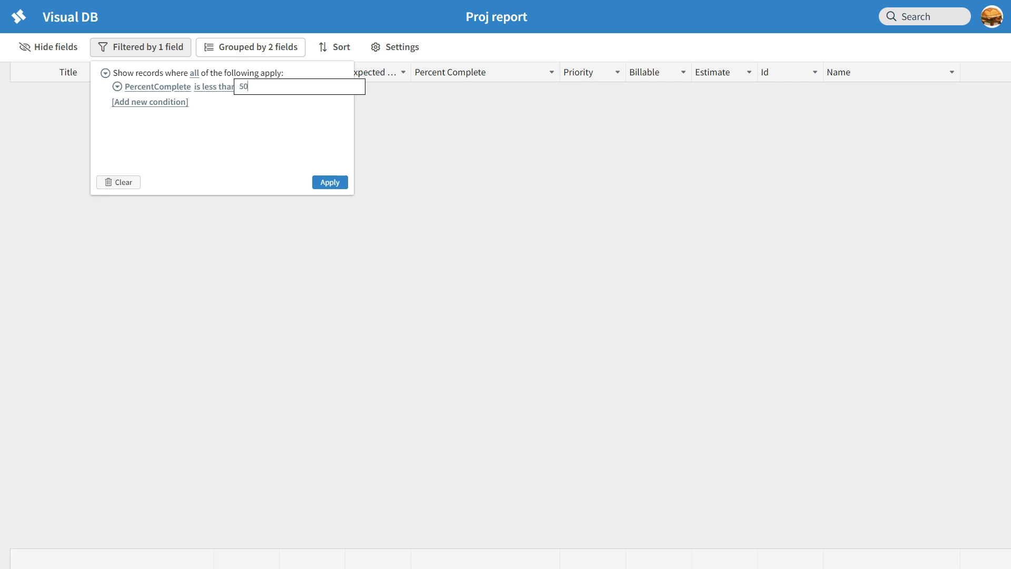
key(Return)
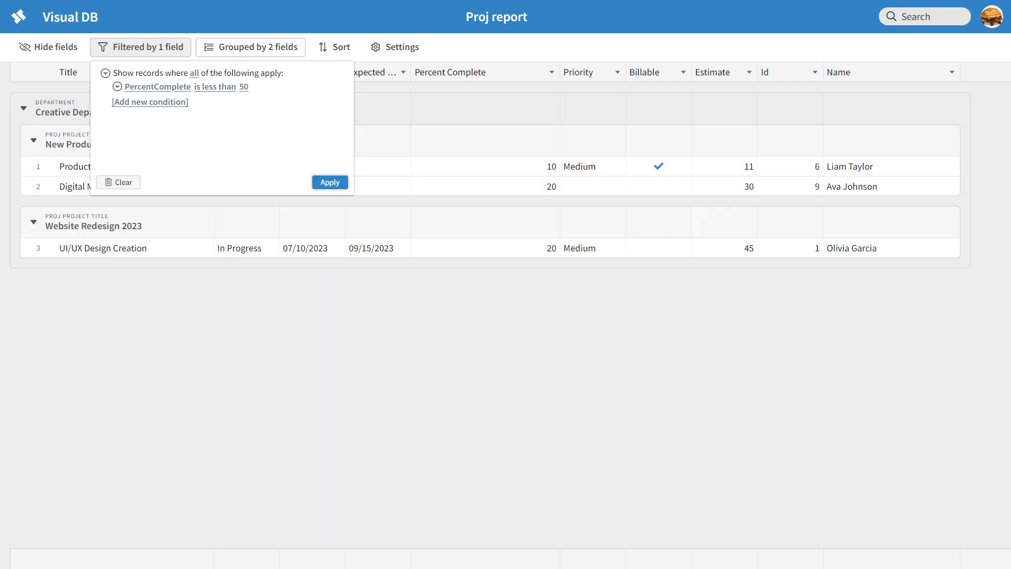
click(485, 224)
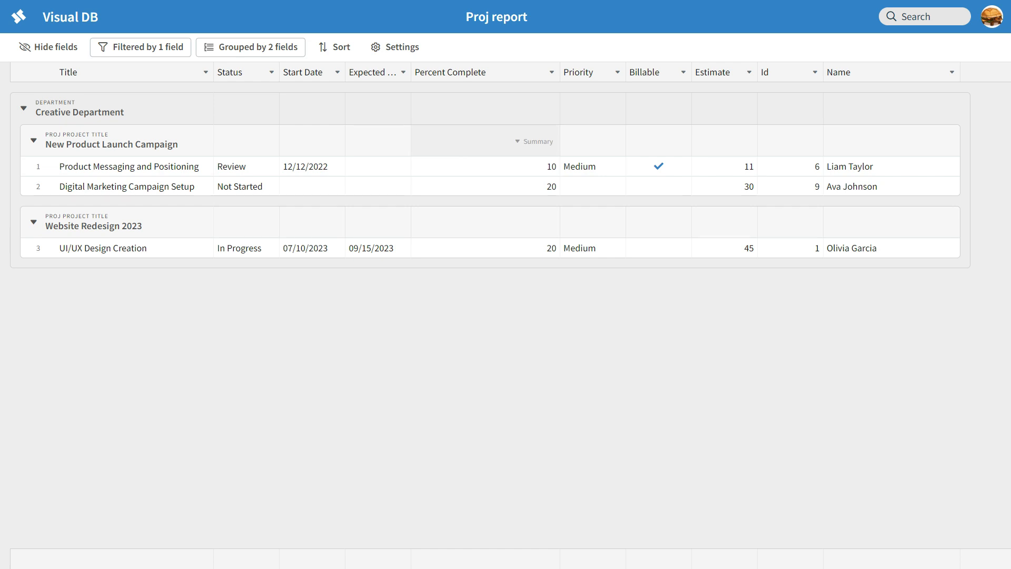
click(250, 47)
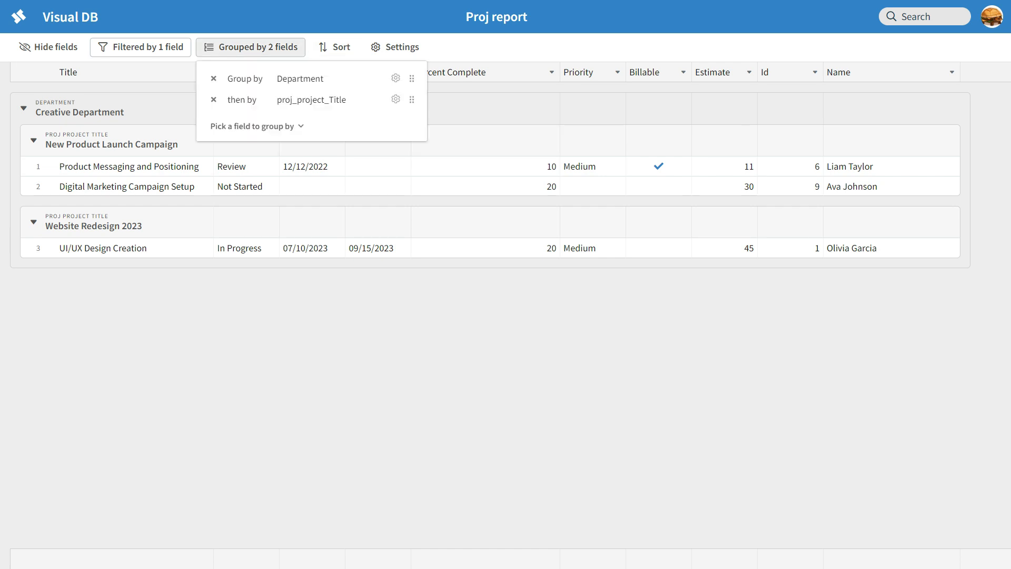
Switch the filter to match any condition, add PercentComplete is null, and apply.
click(140, 47)
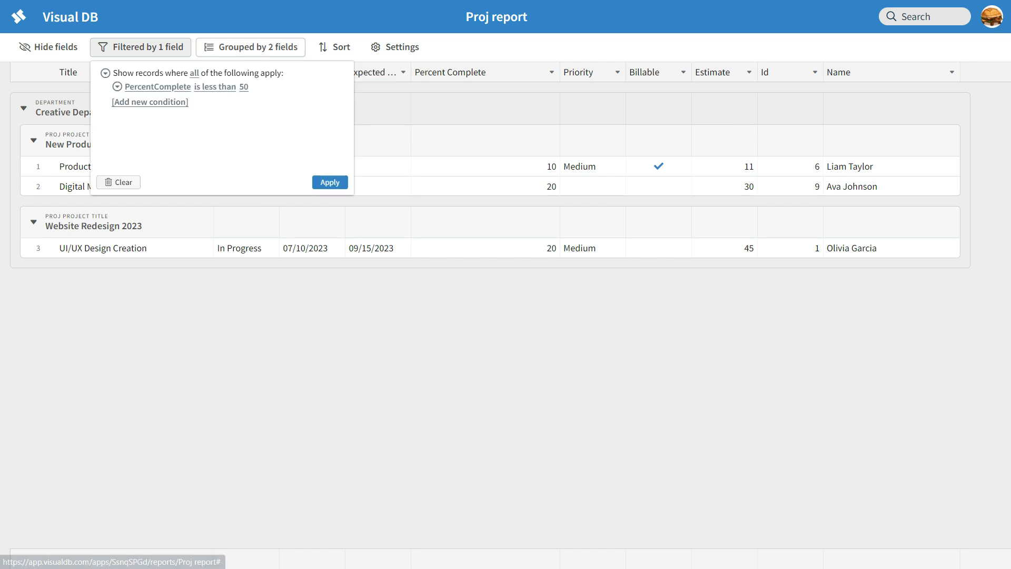
click(150, 102)
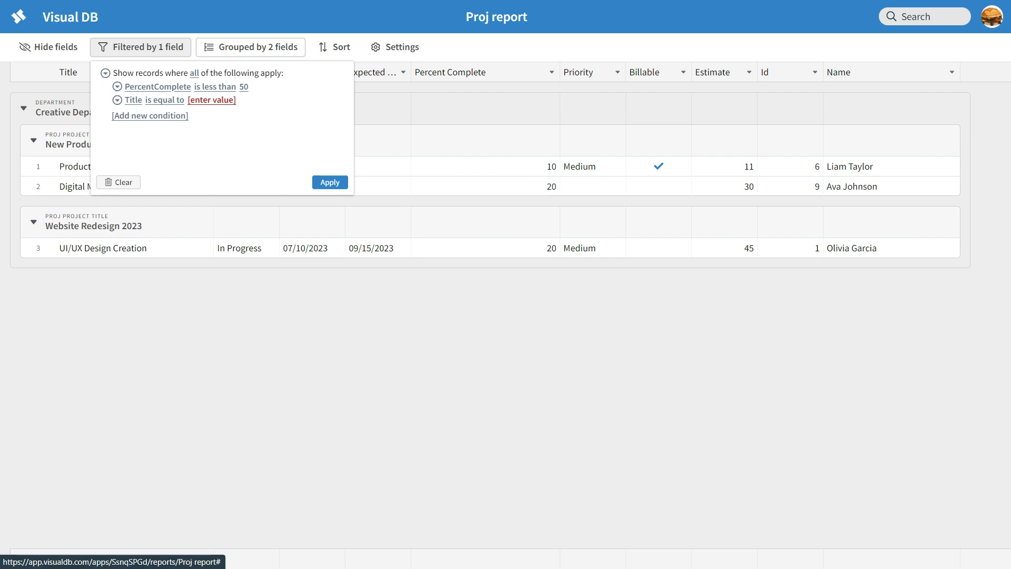
click(194, 73)
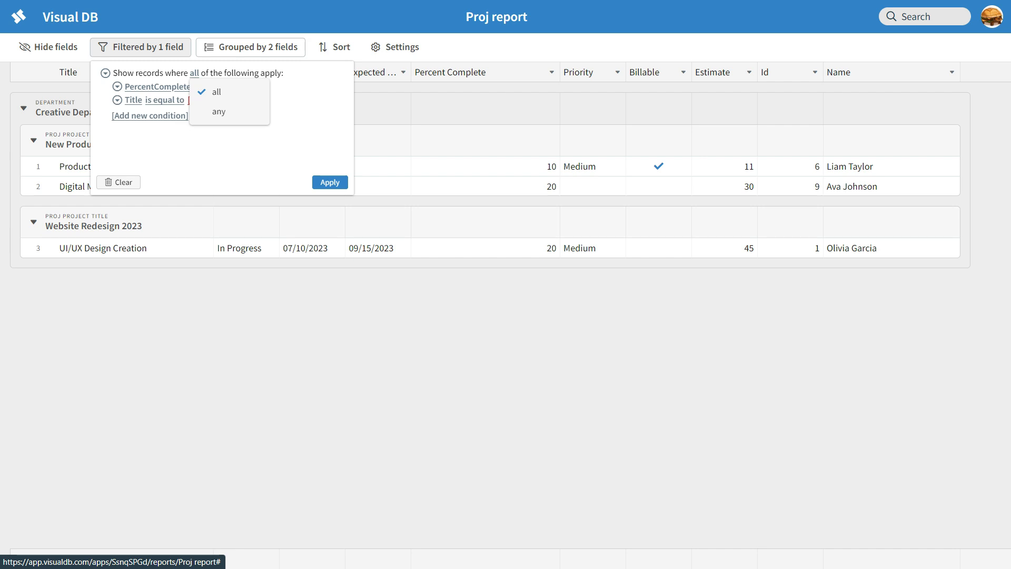
click(218, 111)
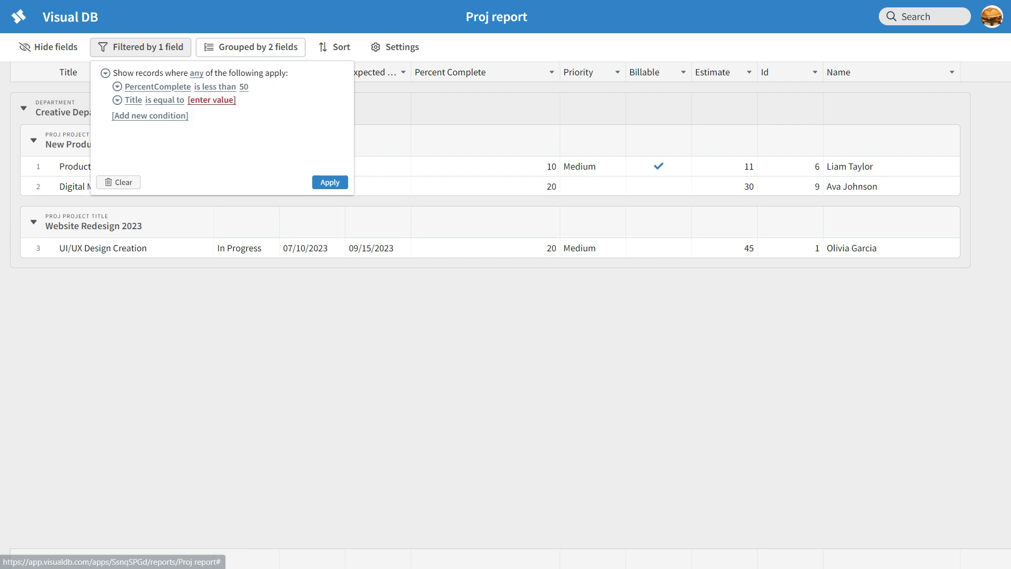
click(150, 116)
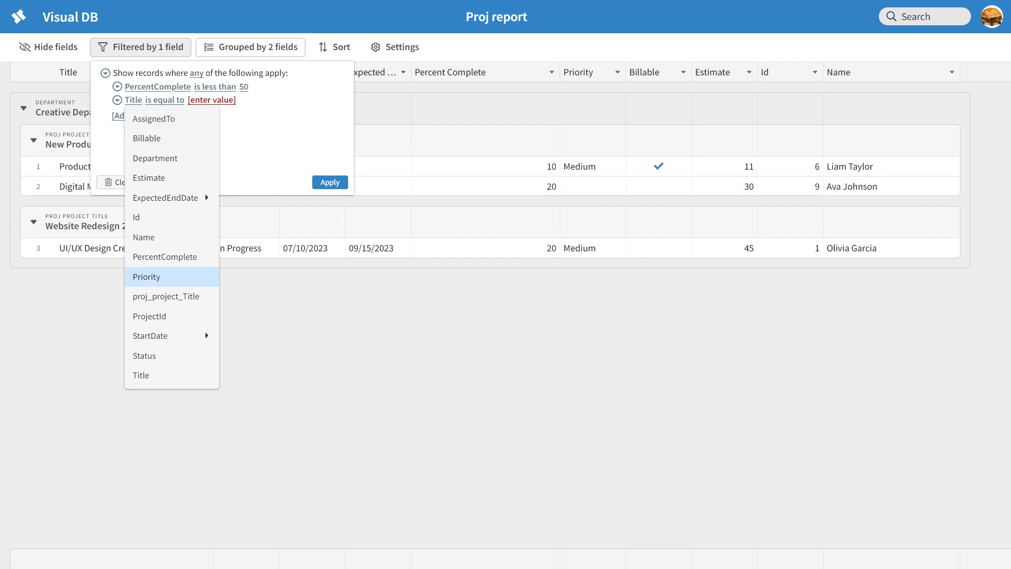
click(165, 257)
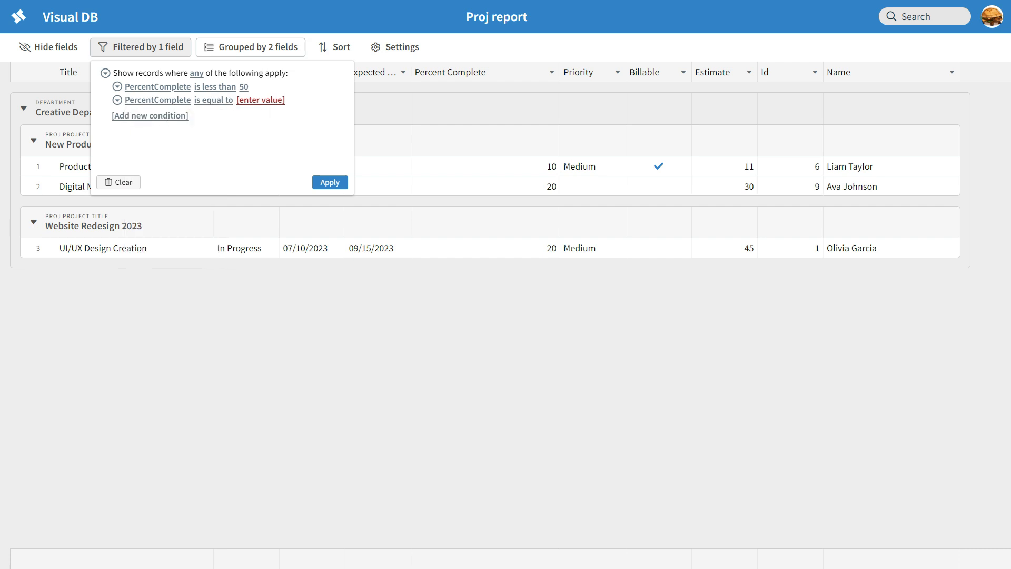
click(213, 100)
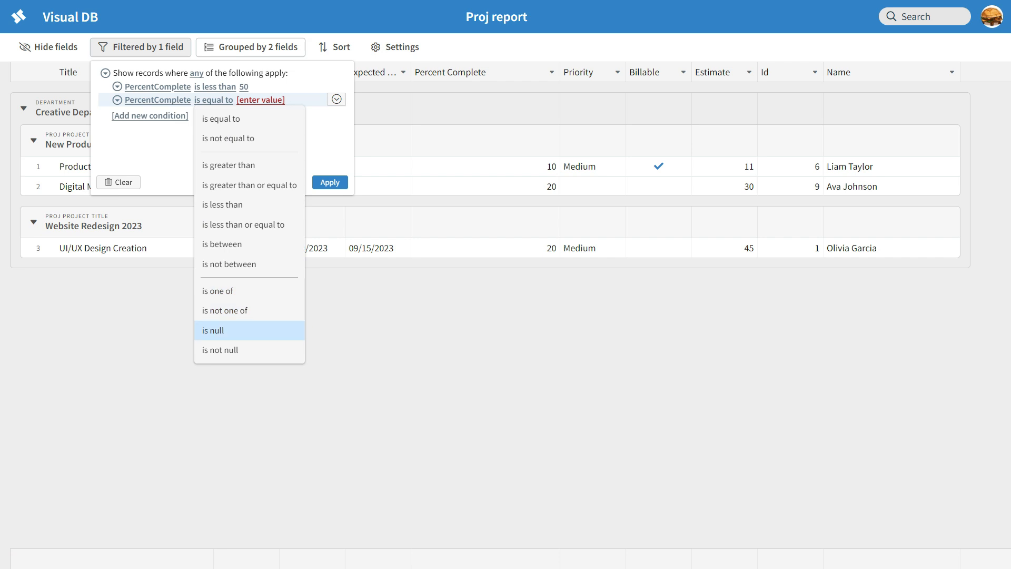
click(213, 330)
click(330, 182)
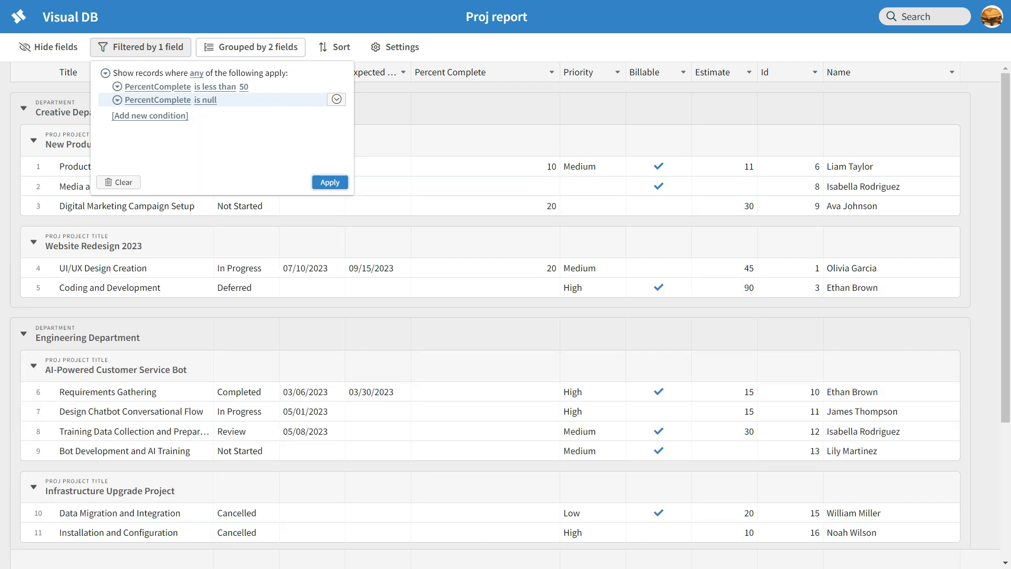
Scroll the results, checking blank Percent Complete and Expected End Date values.
scroll(506, 316, down, 4)
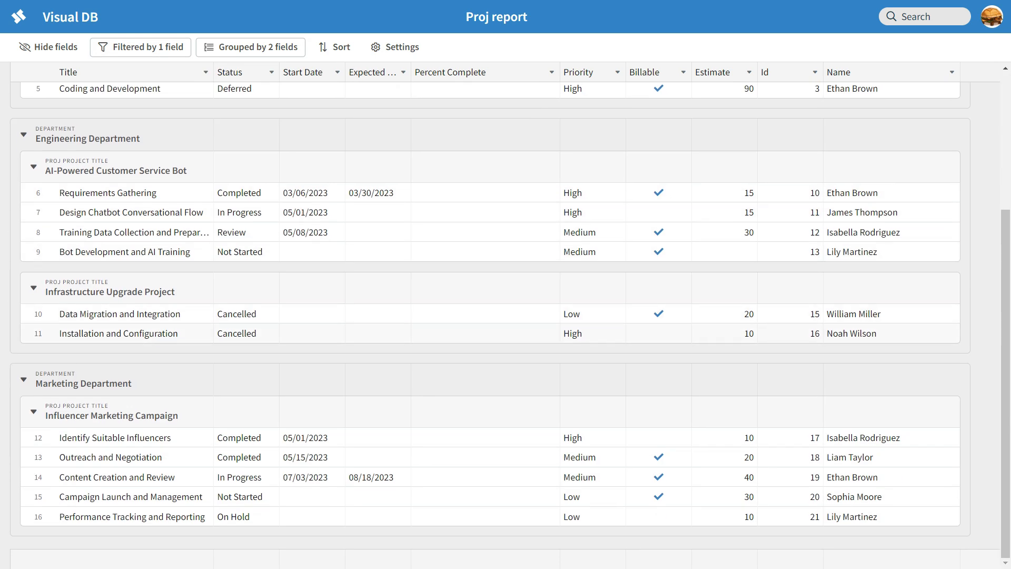
scroll(506, 316, up, 4)
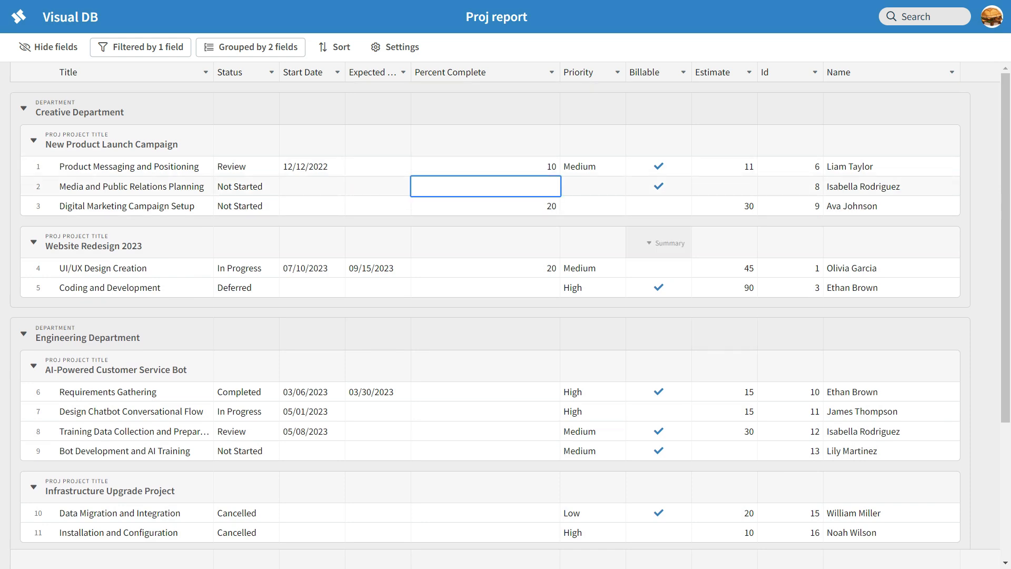
scroll(669, 243, down, 4)
click(485, 195)
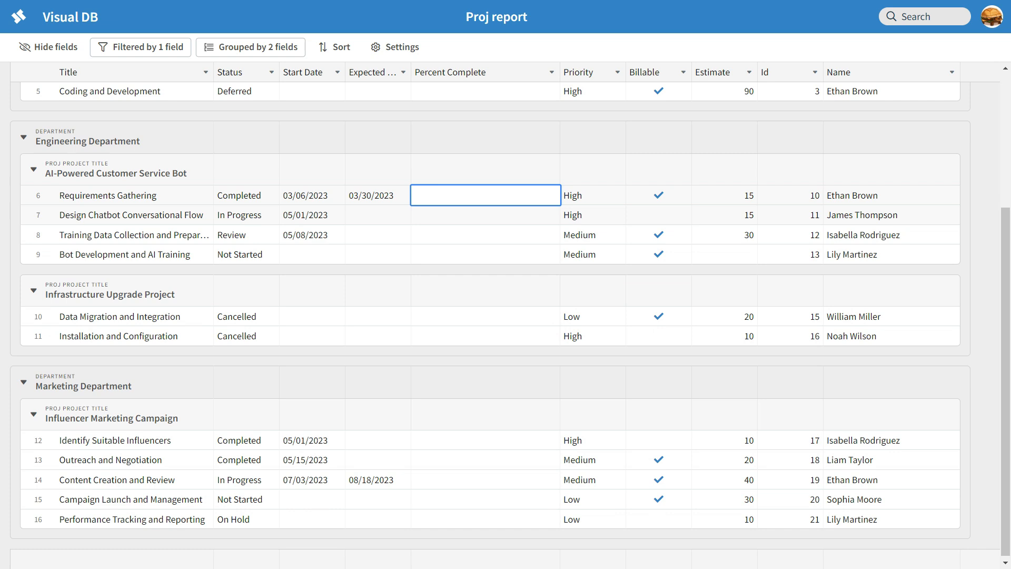
scroll(485, 214, down, 1)
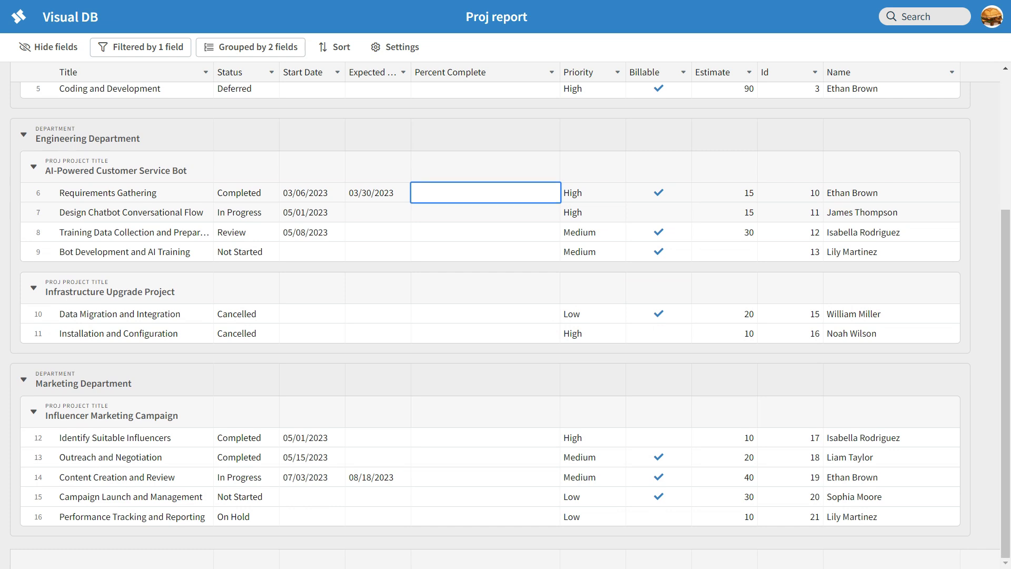
scroll(485, 213, up, 4)
click(378, 167)
click(379, 186)
click(379, 206)
scroll(379, 206, down, 4)
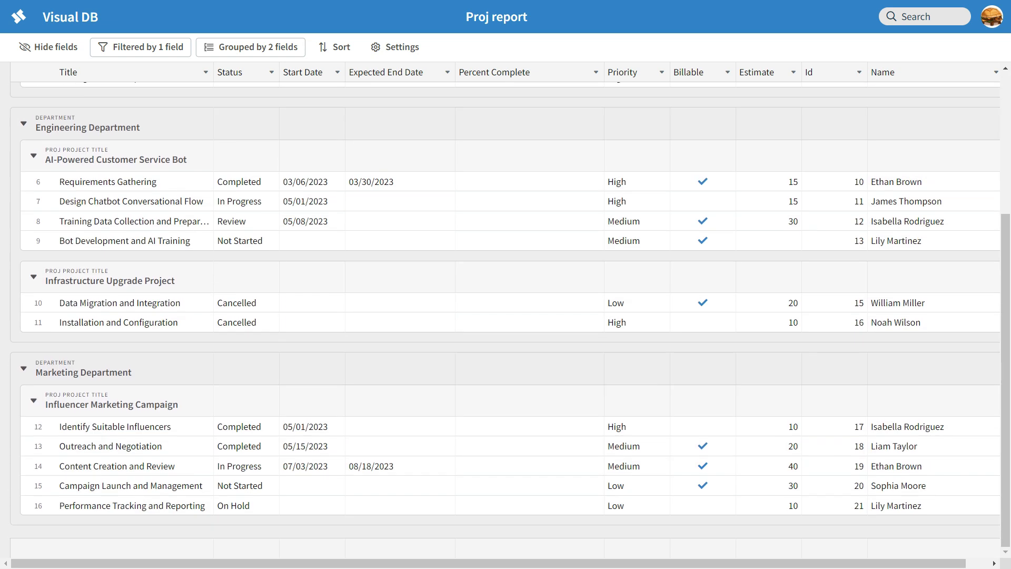
scroll(579, 274, up, 4)
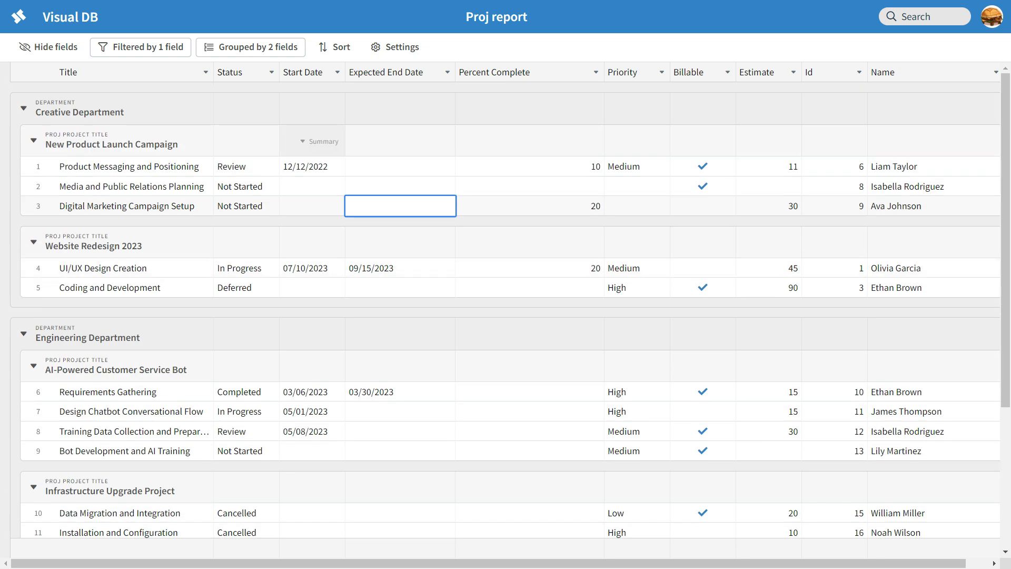
Change the filter match from any to all and apply it.
click(141, 47)
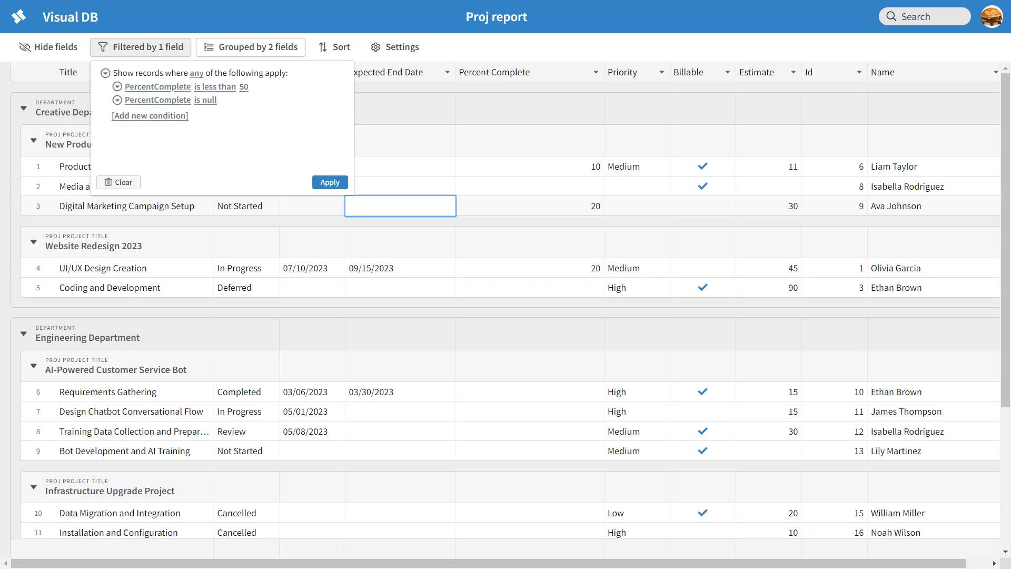
click(197, 74)
click(208, 90)
click(331, 182)
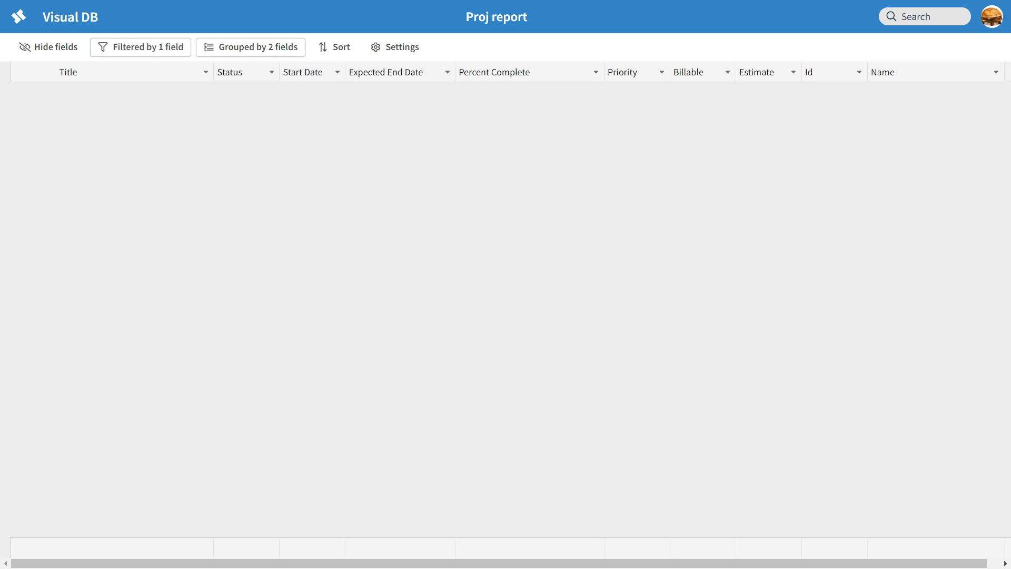
Clear every filter condition and confirm the filter list is empty.
click(140, 47)
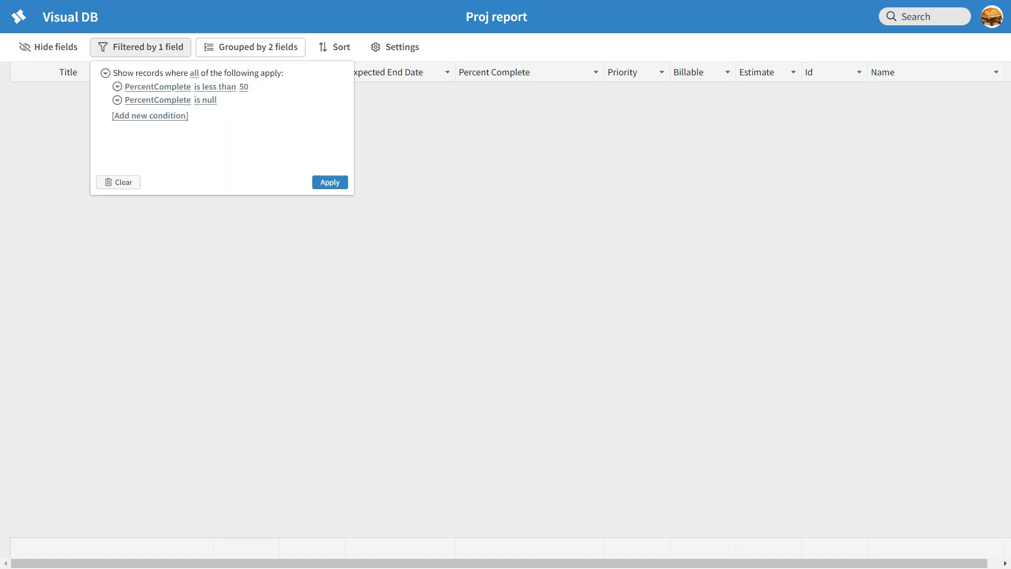
click(118, 182)
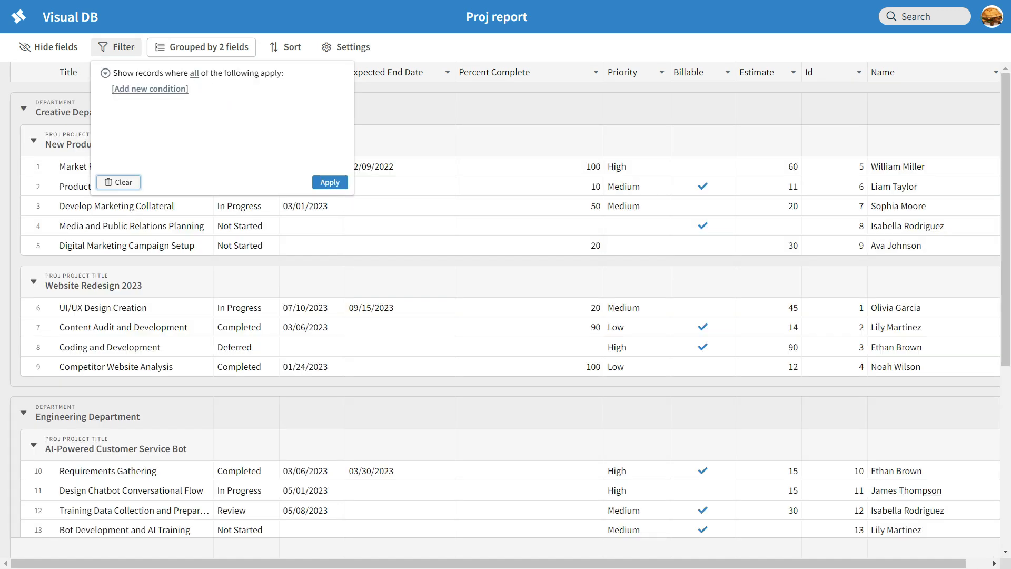
click(396, 109)
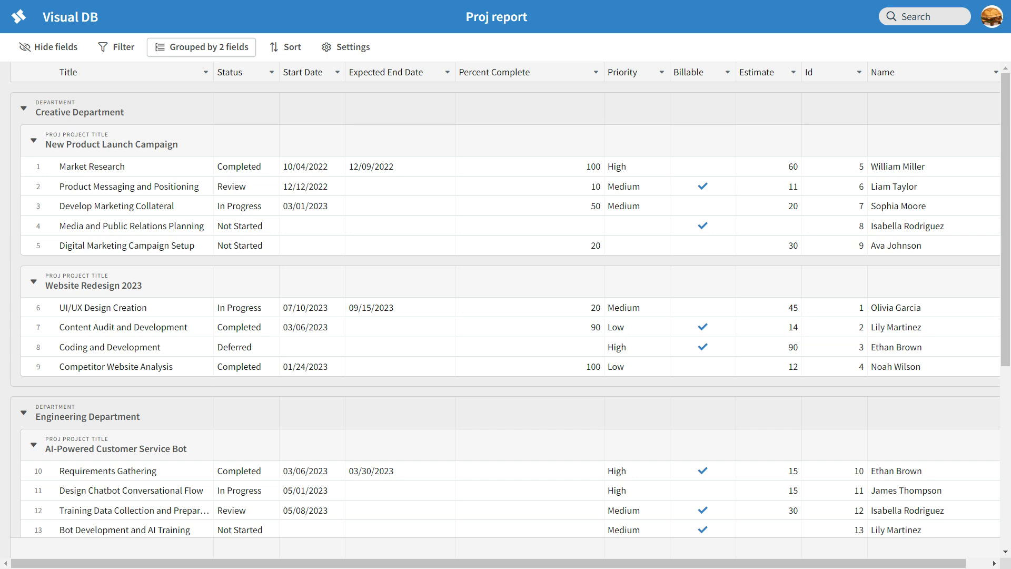
click(116, 47)
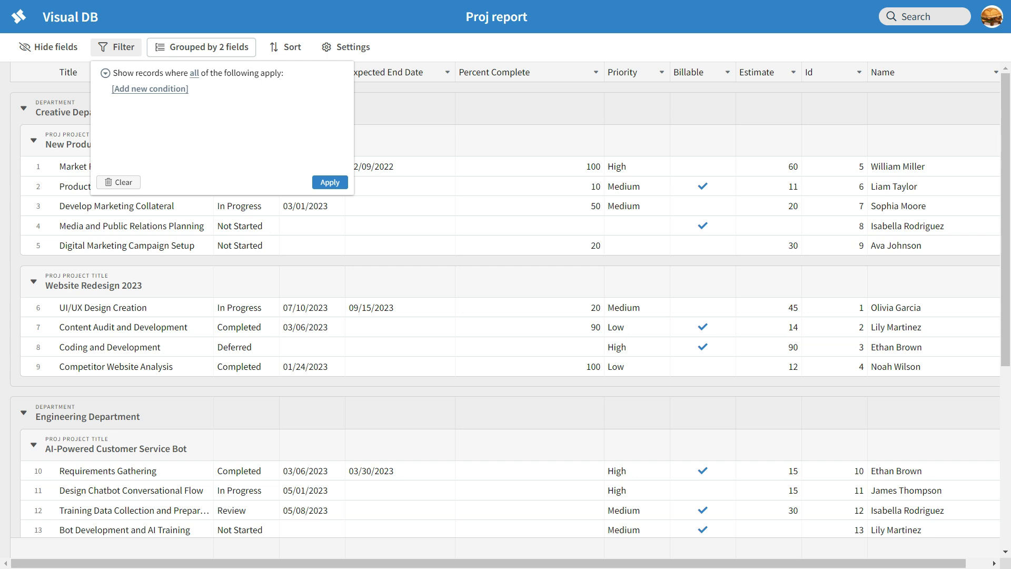
click(838, 109)
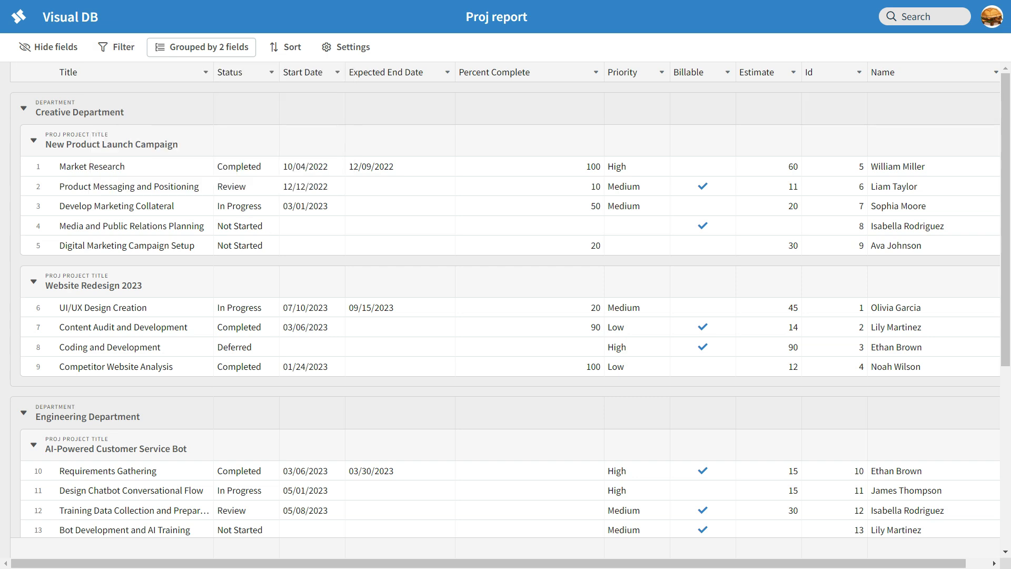
click(925, 16)
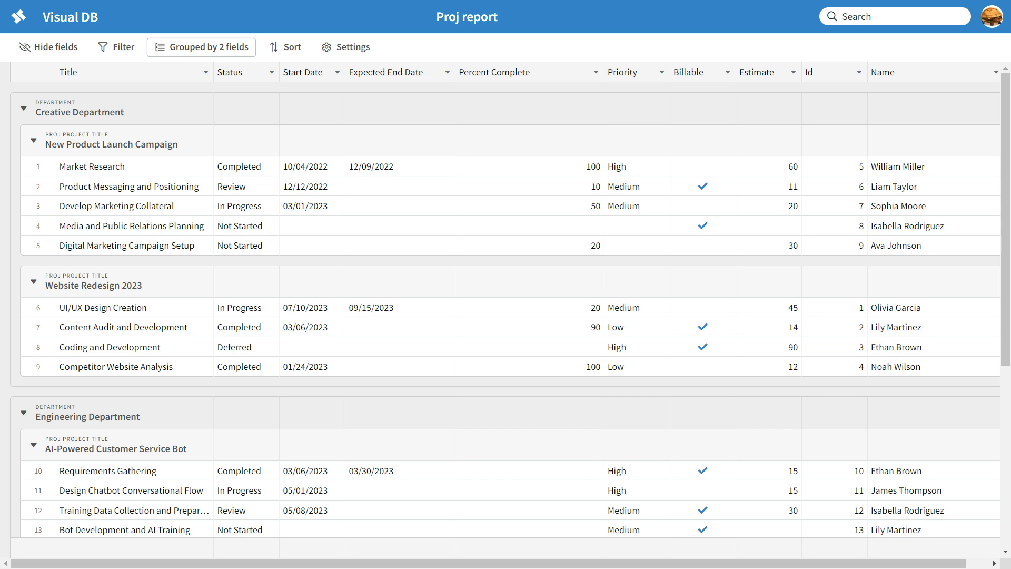
text(complete)
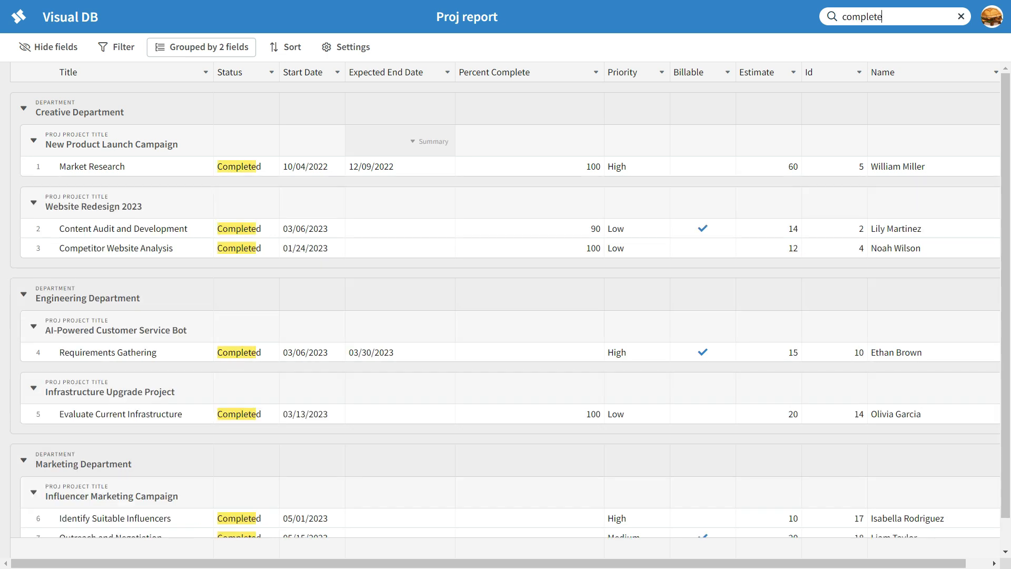
scroll(325, 205, down, 1)
scroll(324, 205, up, 1)
scroll(325, 205, down, 1)
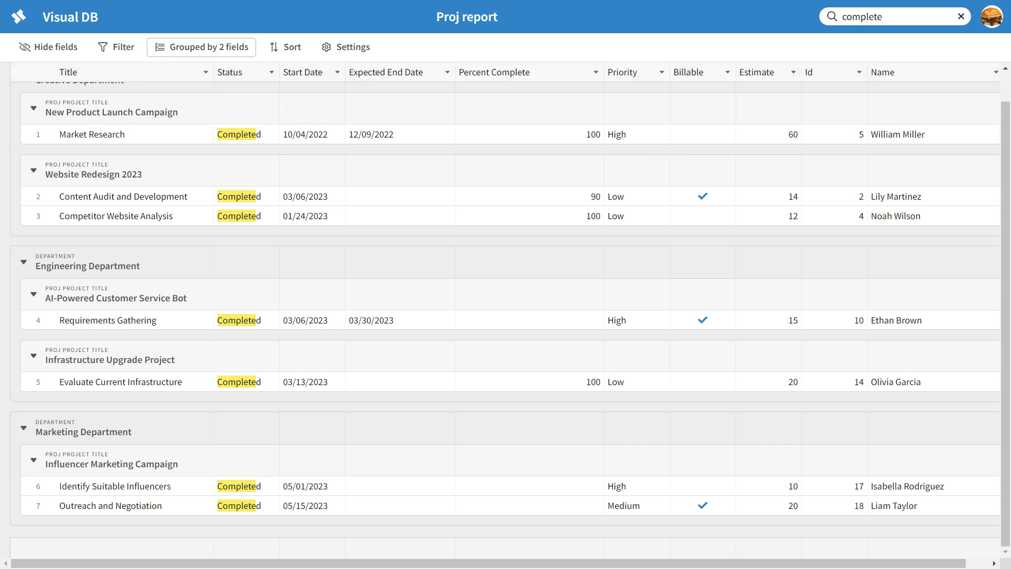
key(BackSpace)
key(BackSpace)
key(BackSpace)
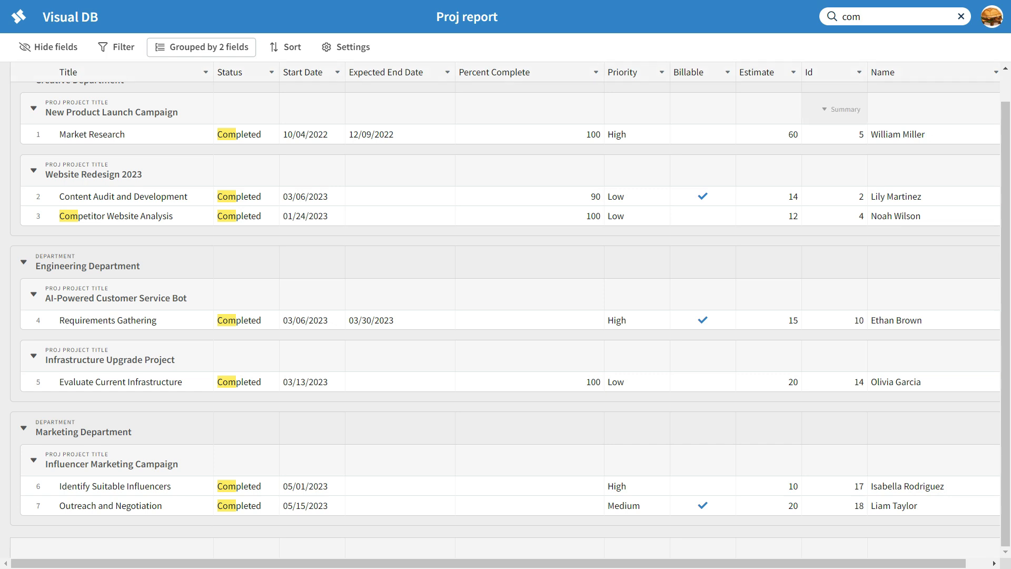
click(247, 134)
click(135, 216)
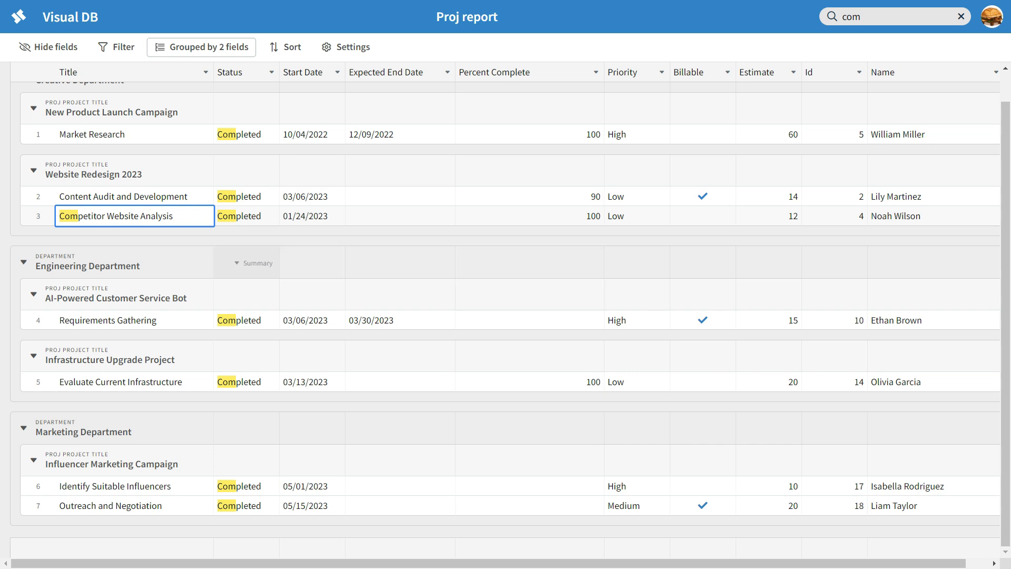
scroll(505, 310, up, 1)
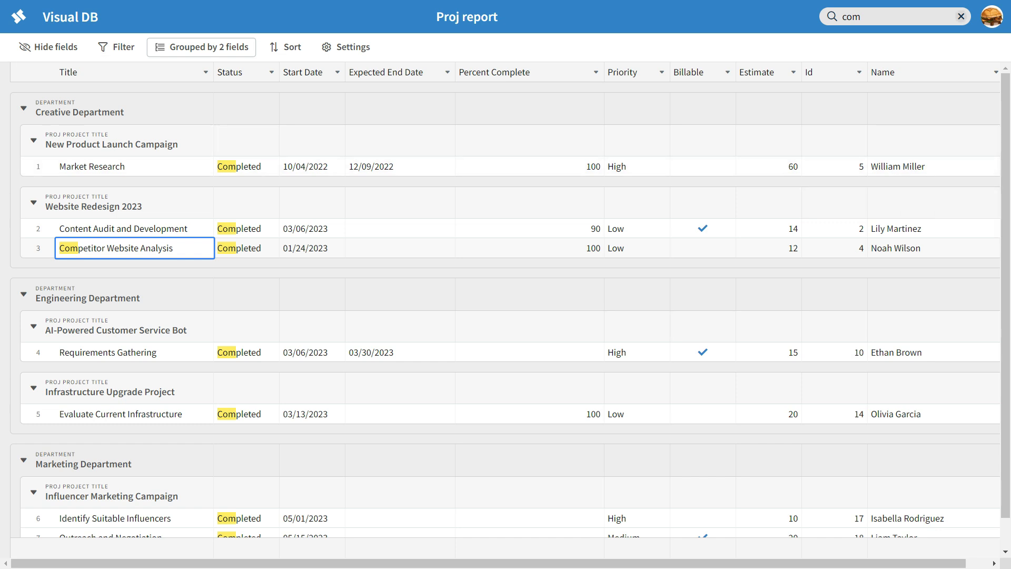
click(961, 16)
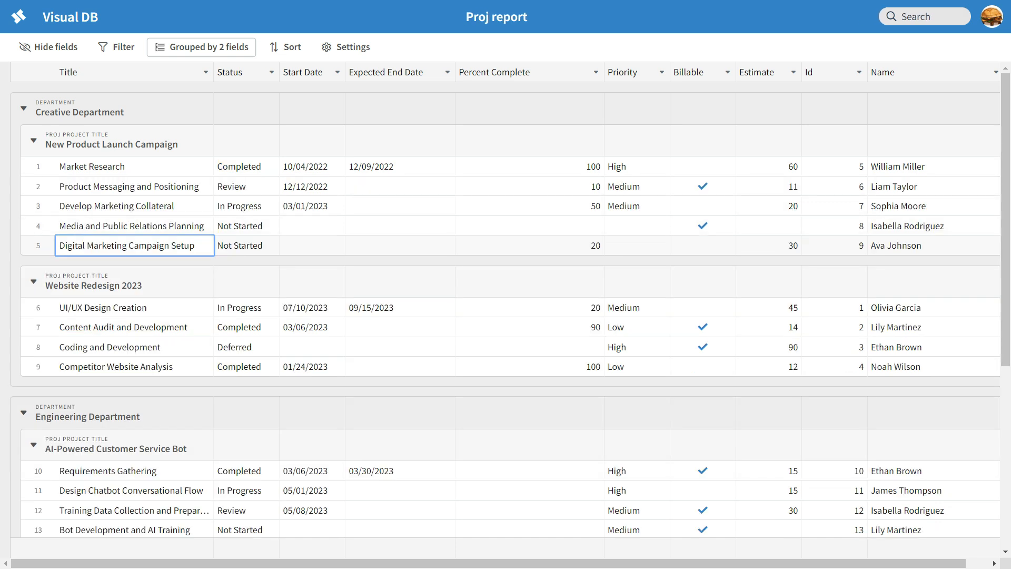
Sort the report's records by Name A→Z.
click(285, 47)
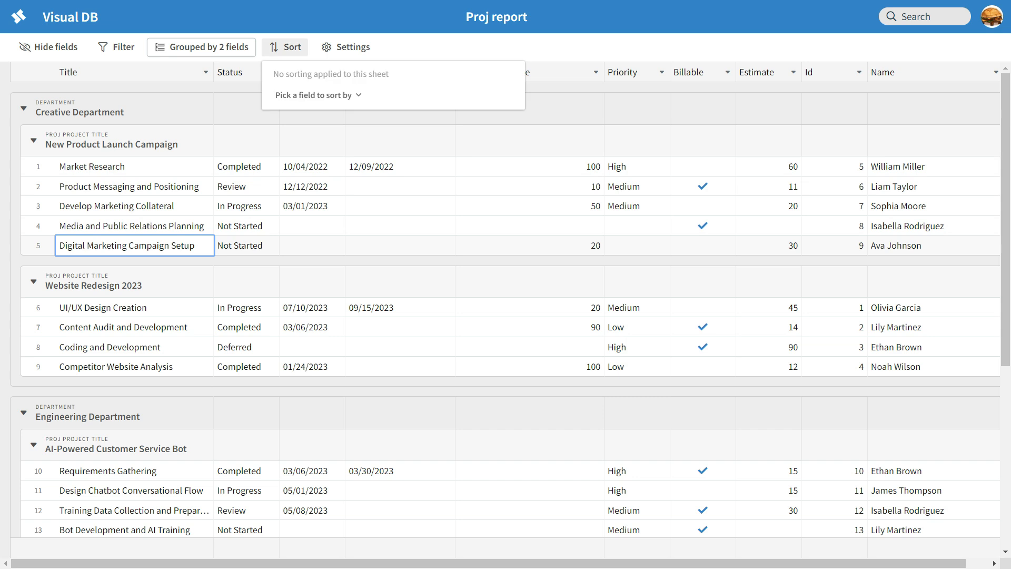
click(318, 96)
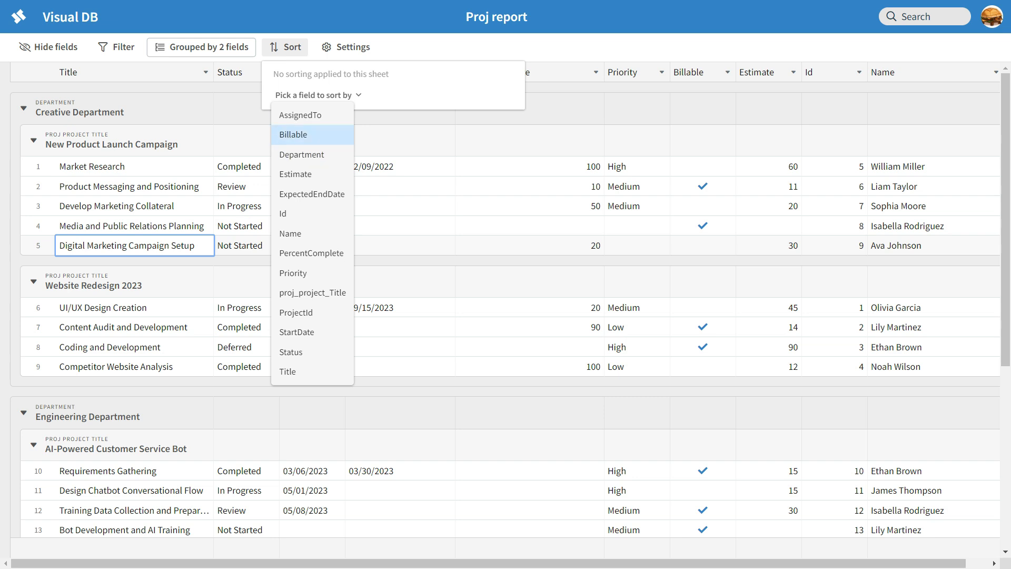
click(290, 234)
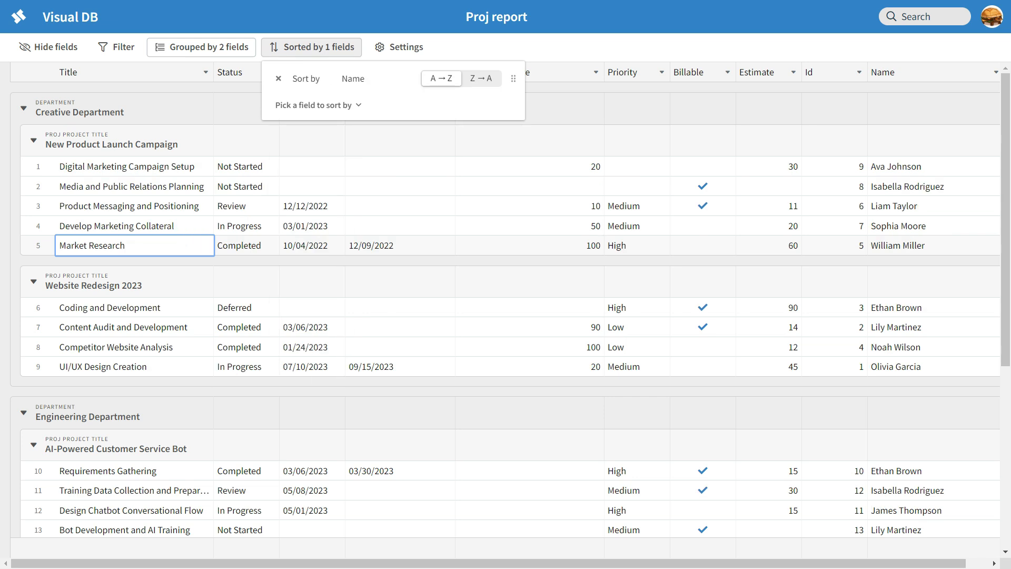
key(Escape)
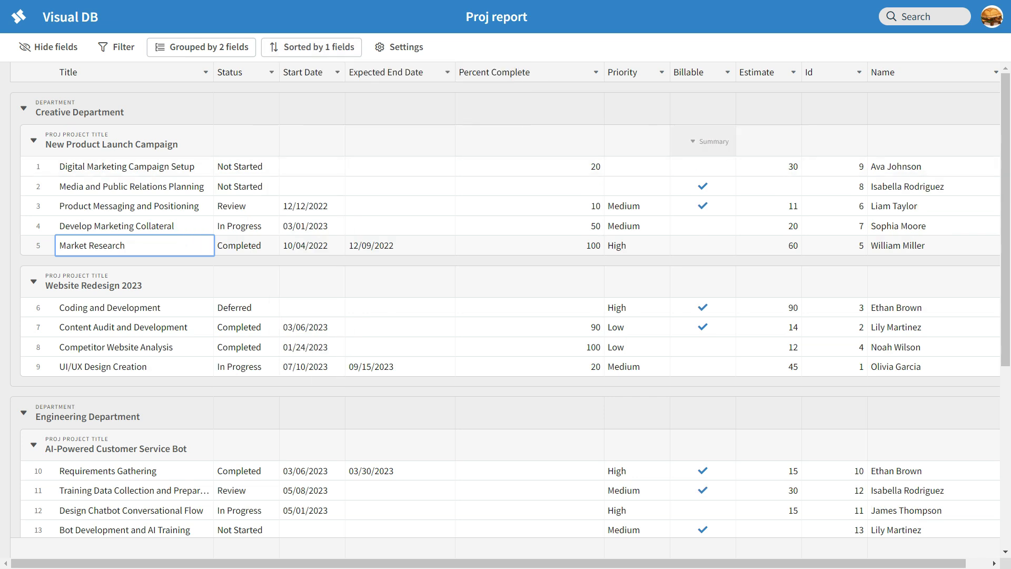
Move the Name column right after Title, keeping the Name sort ascending.
drag(896, 72, 490, 73)
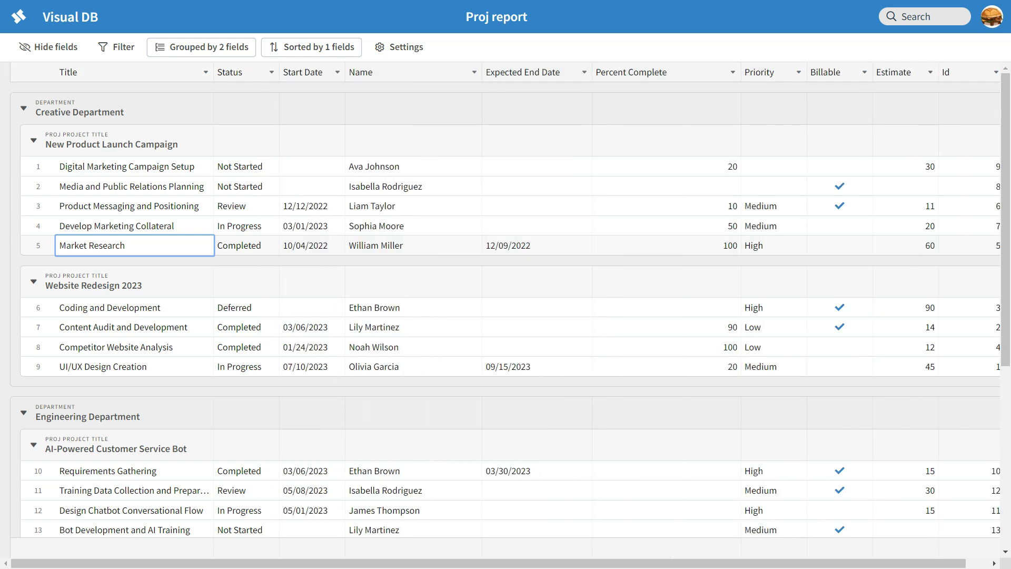
drag(369, 72, 232, 72)
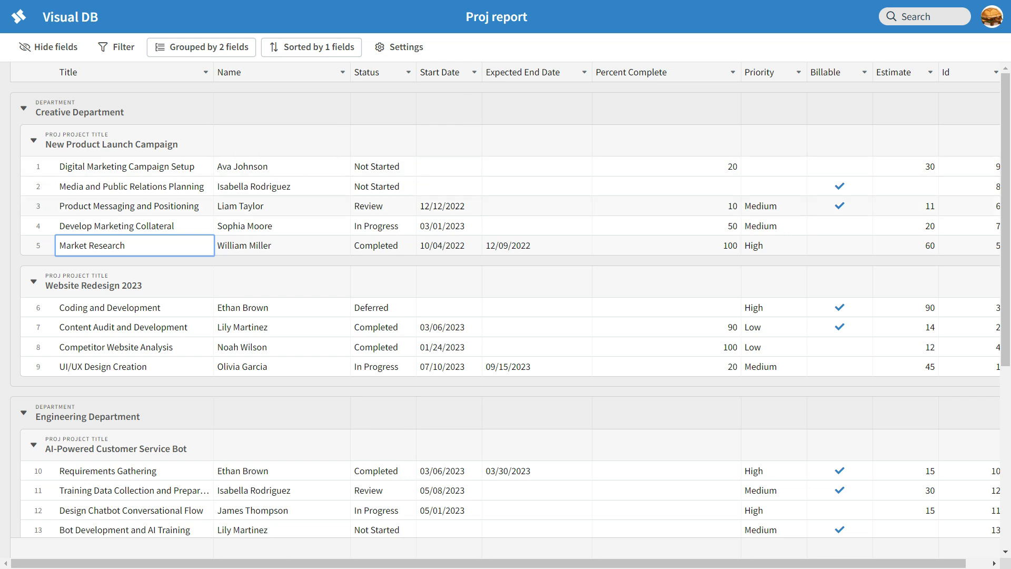
click(312, 47)
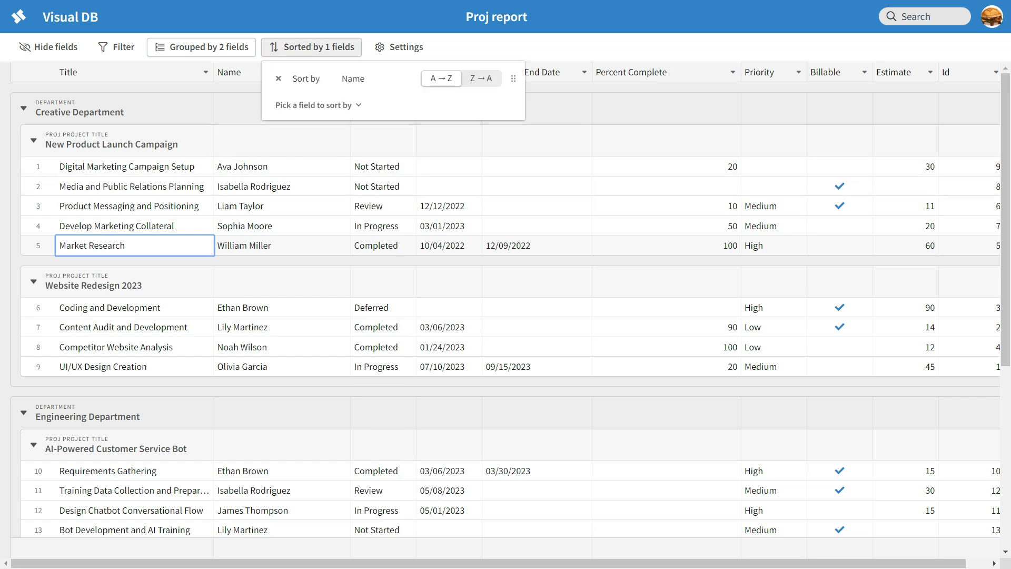
click(390, 167)
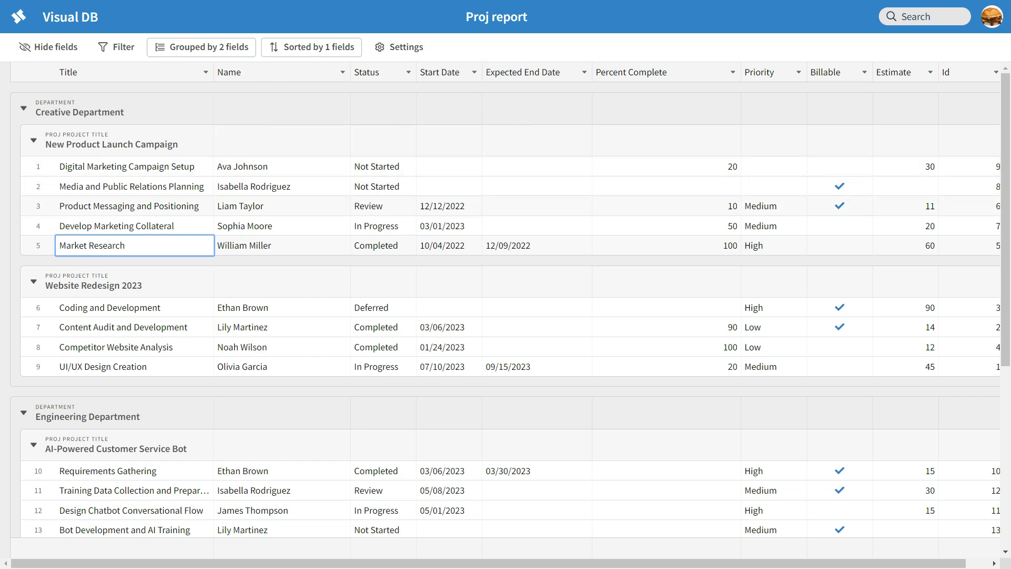
click(312, 47)
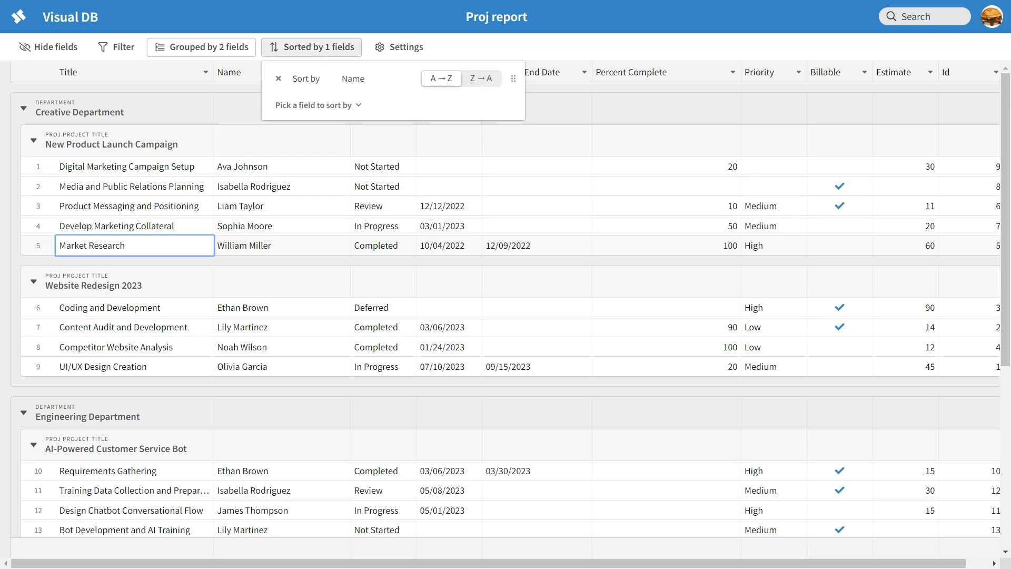
click(481, 78)
click(441, 78)
click(318, 105)
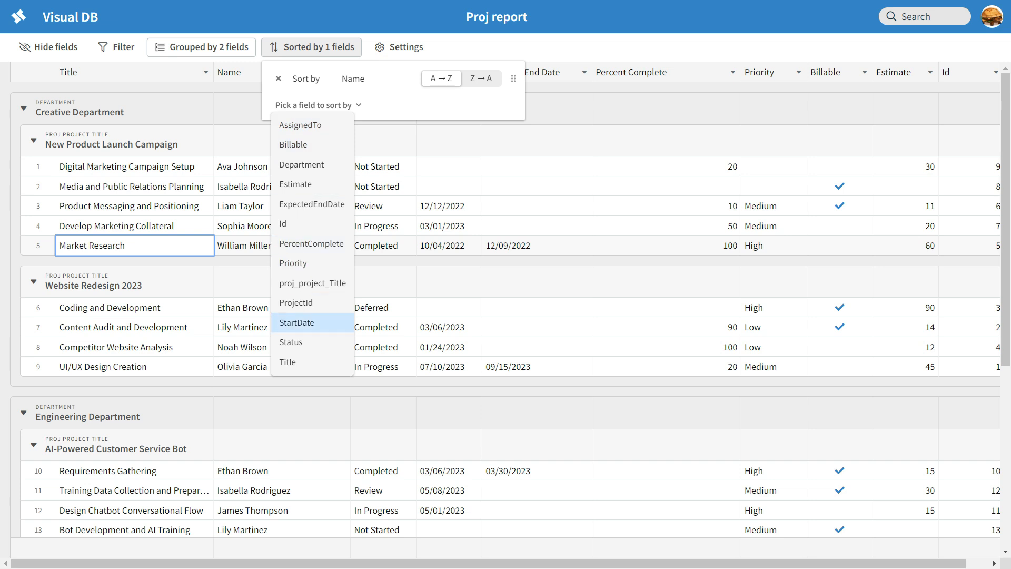
Add Status as a sort field and make it the primary sort ahead of Name.
click(292, 343)
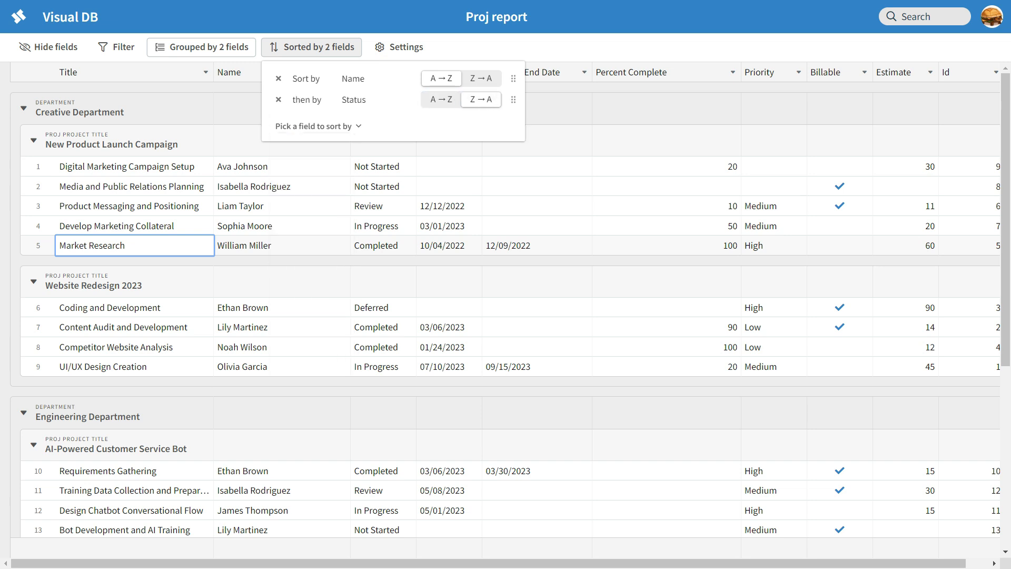
drag(513, 99, 514, 78)
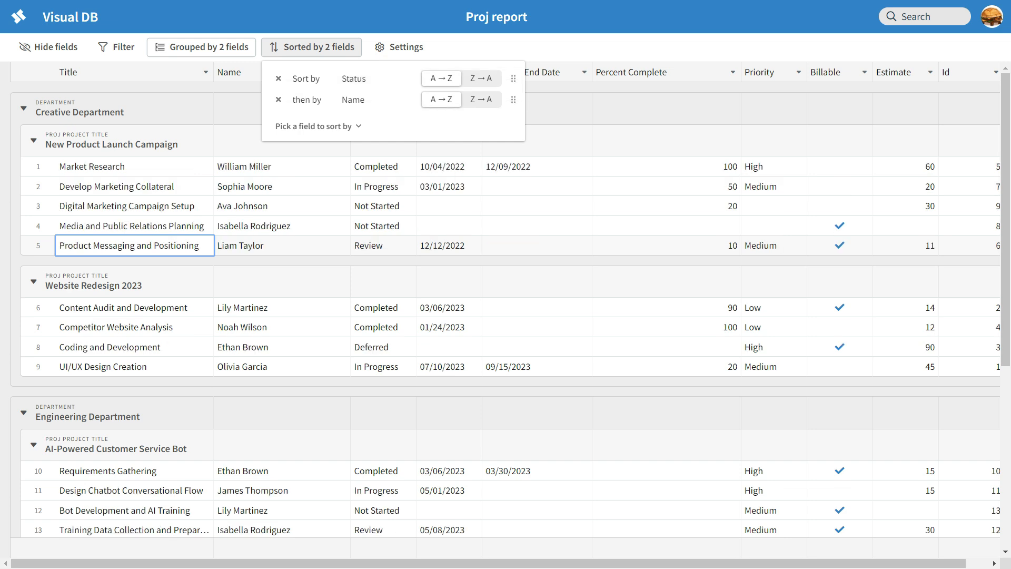
click(537, 308)
click(384, 308)
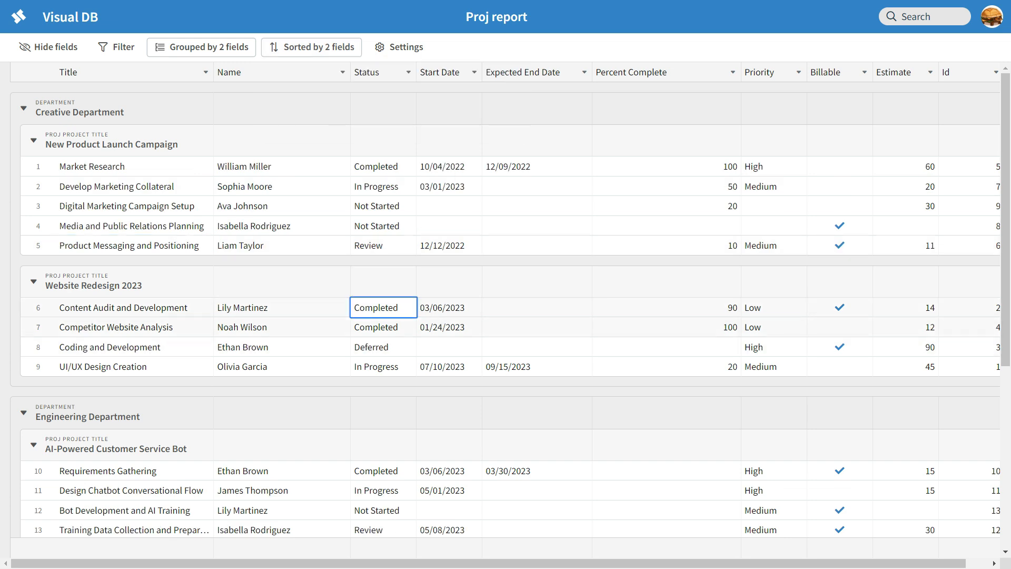
Test the Name sort direction, leave it A→Z, and compare the row 6 and 7 names.
click(311, 47)
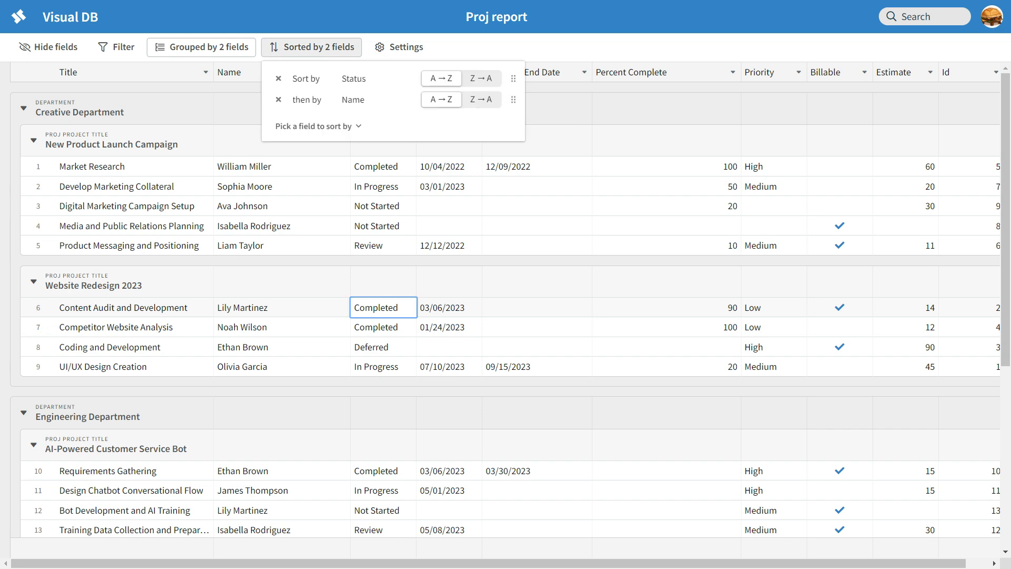
click(482, 99)
click(442, 99)
click(481, 100)
click(441, 100)
key(Escape)
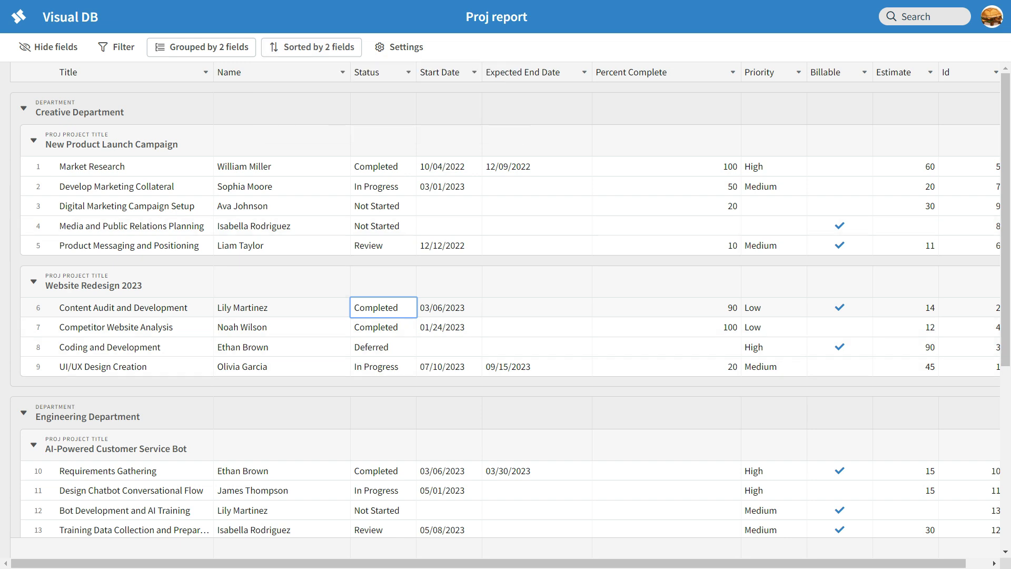
key(Left)
key(Down)
key(Up)
key(Down)
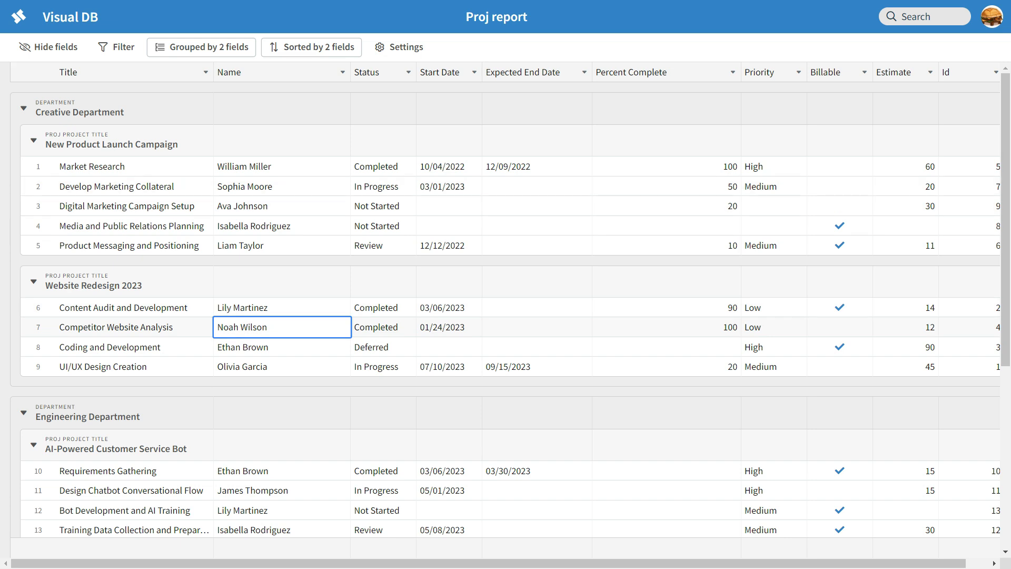
Recheck the Name sort toggle once more, leaving Name ascending under Status.
click(312, 48)
click(482, 99)
click(442, 100)
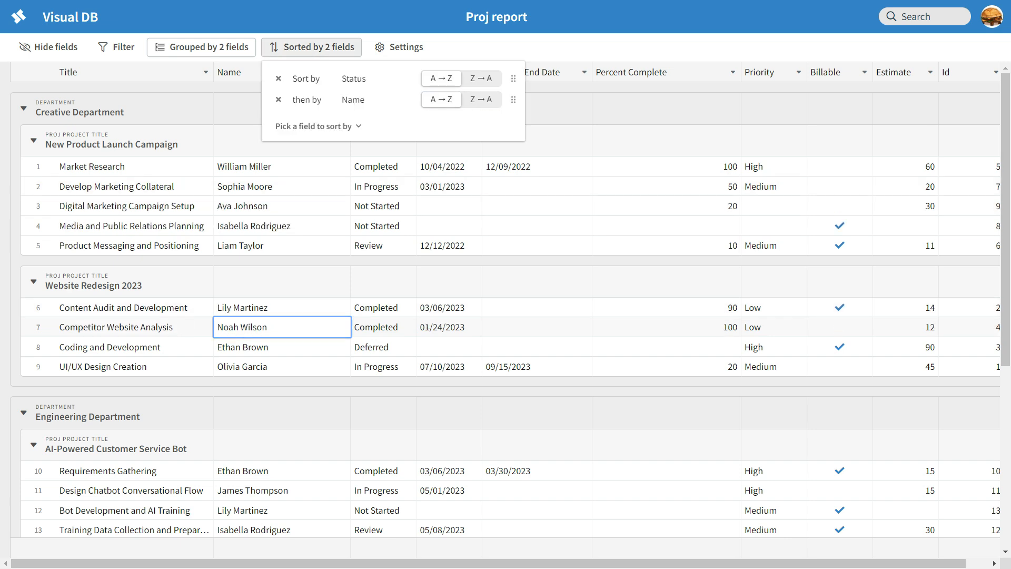
click(482, 100)
click(441, 100)
click(653, 141)
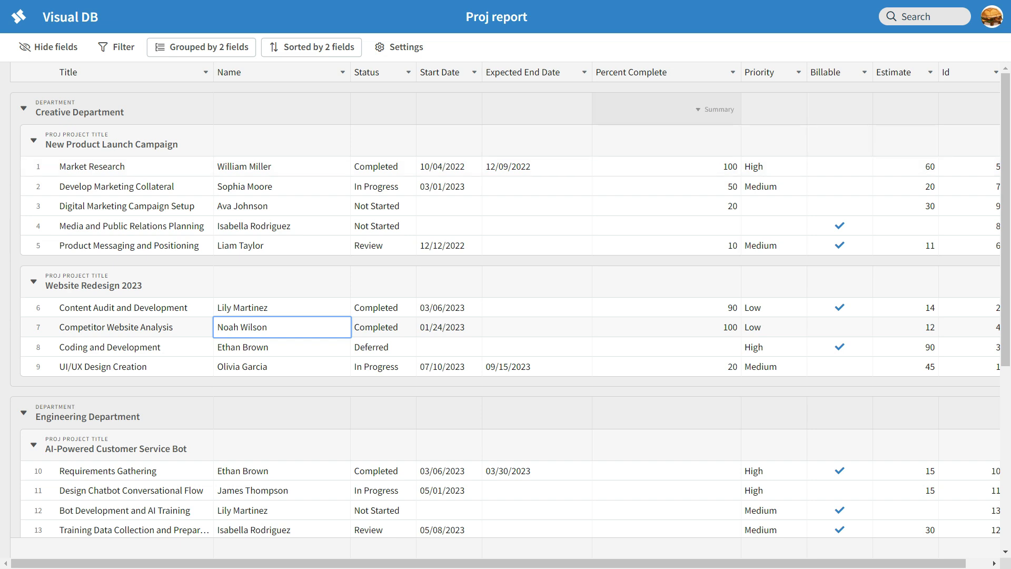
Show the Sum of Estimate in each group header, giving 502 overall.
scroll(890, 168, right, 1)
click(889, 141)
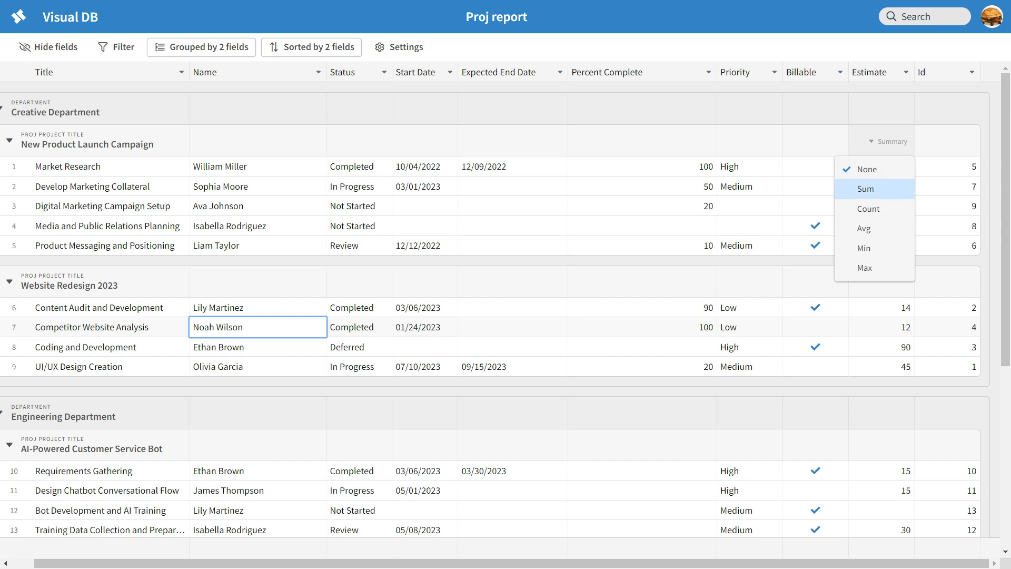
click(888, 113)
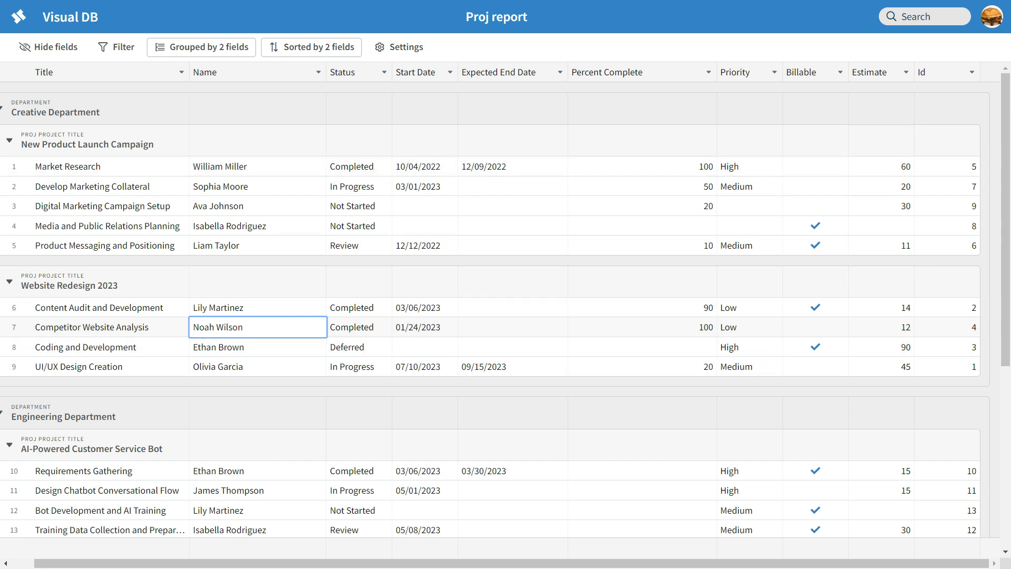
click(890, 141)
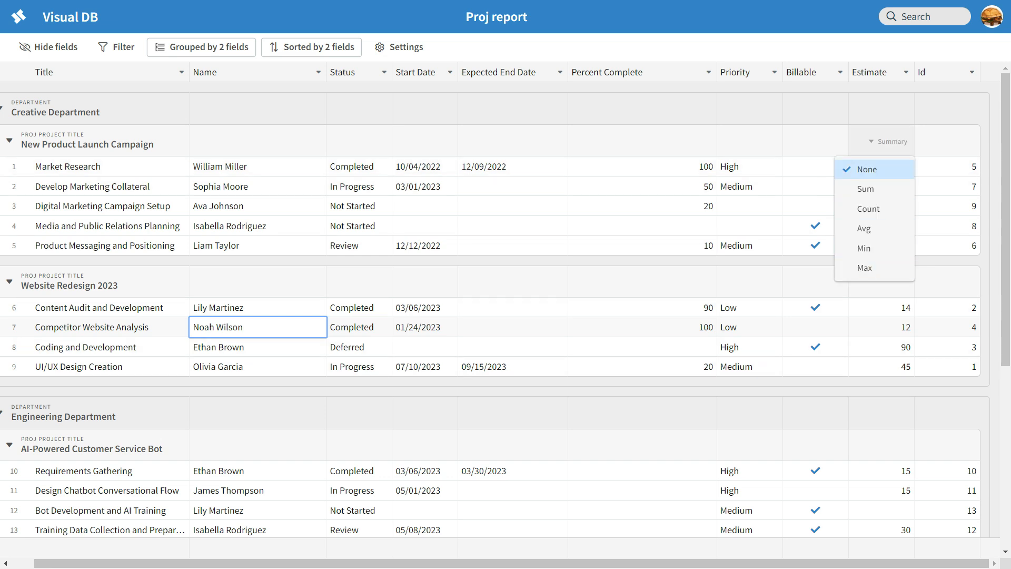
click(866, 189)
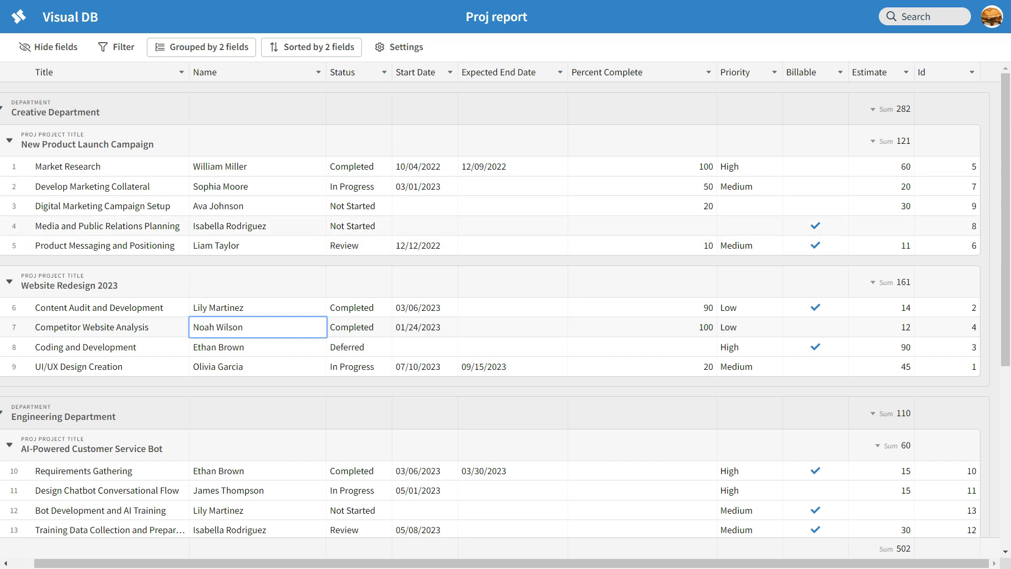
scroll(501, 315, left, 1)
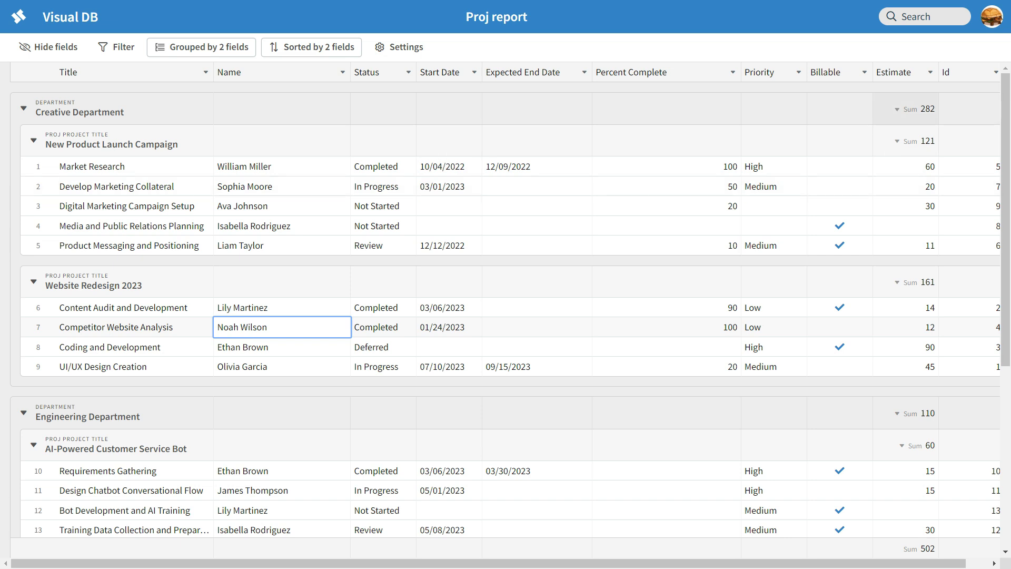
Collapse the Marketing, Engineering and Creative Department groups, then re-expand Creative.
scroll(506, 305, down, 5)
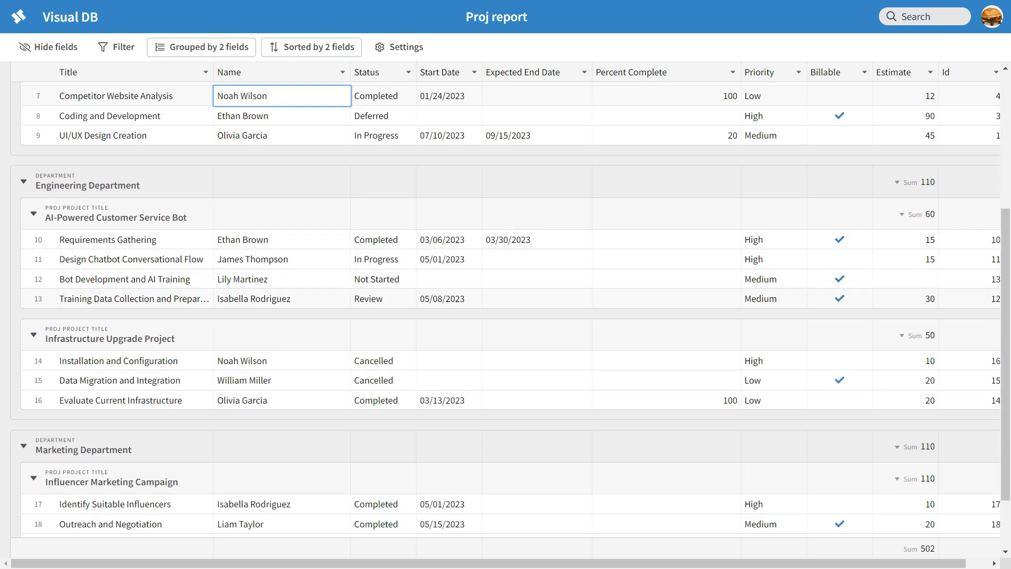
scroll(506, 308, down, 2)
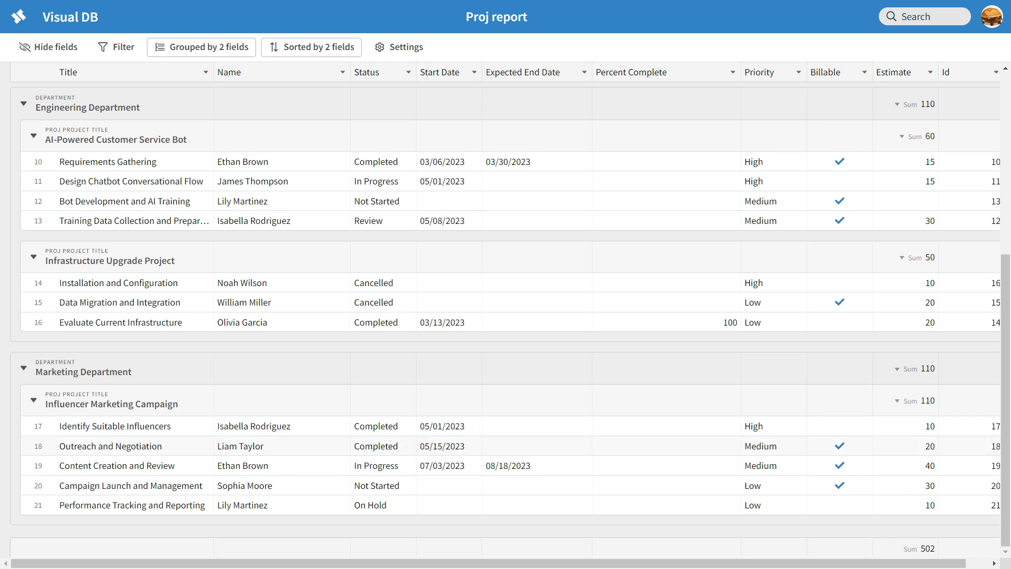
scroll(903, 402, up, 2)
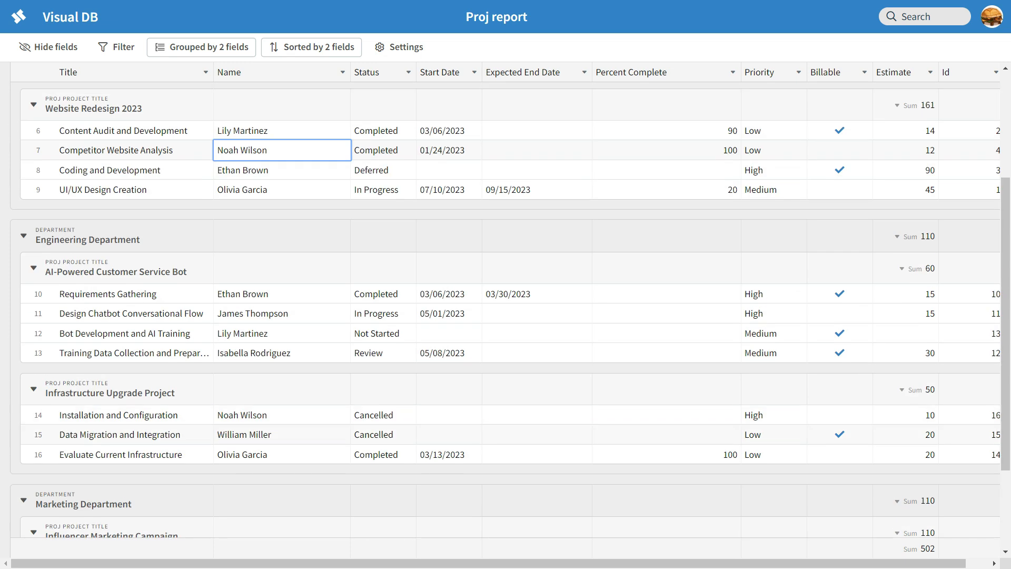
scroll(680, 370, down, 2)
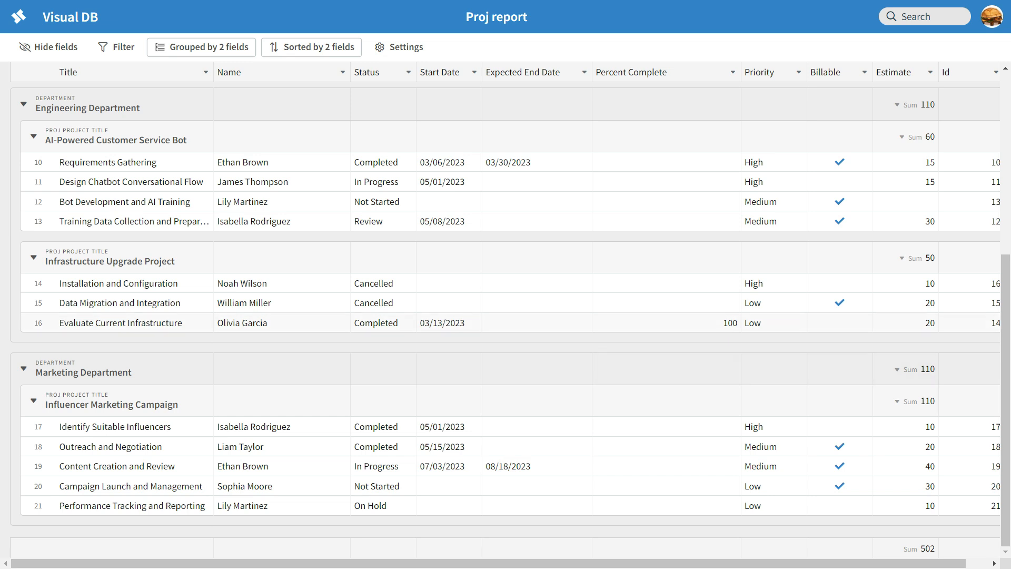
click(23, 369)
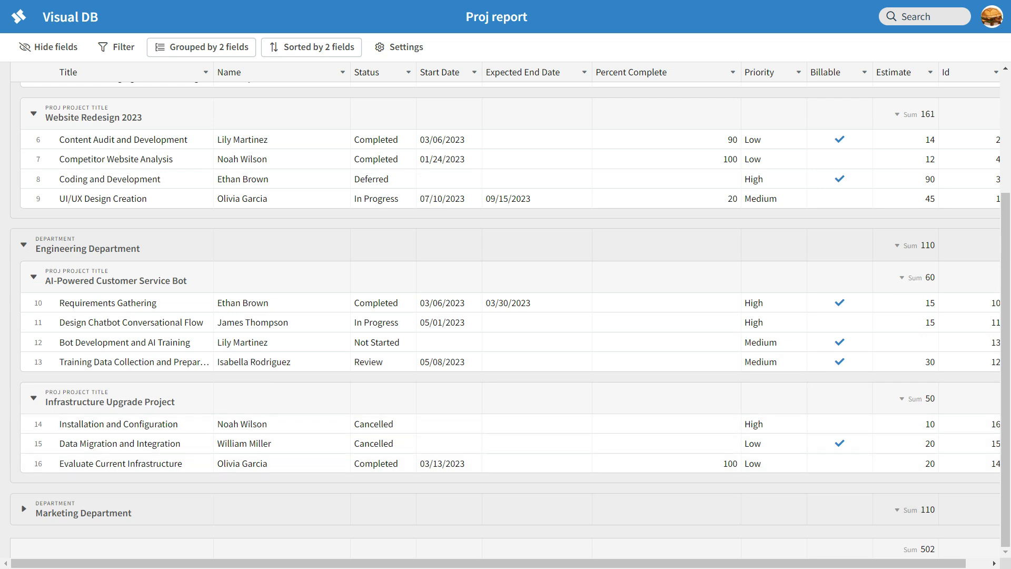
click(24, 245)
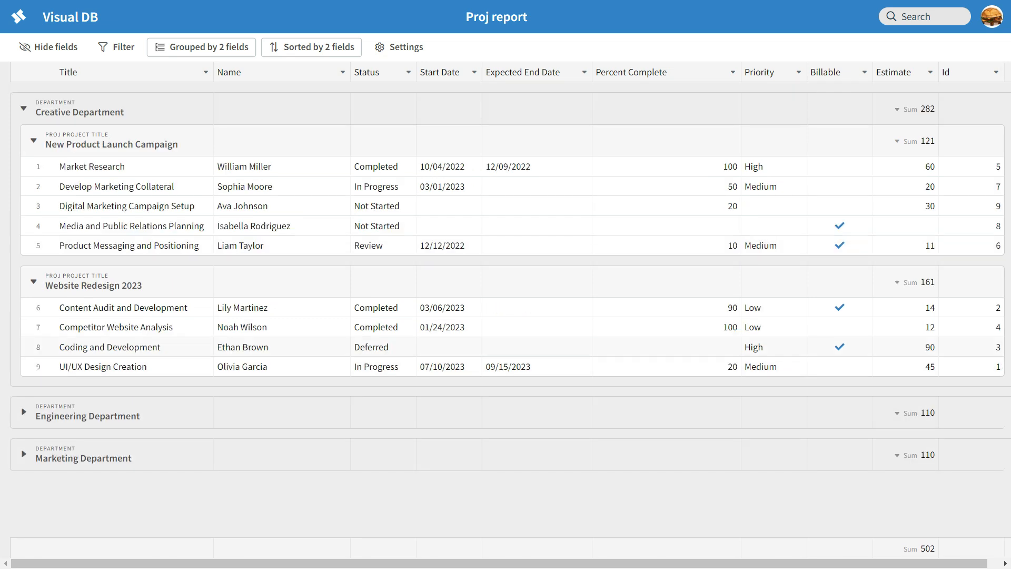
click(24, 108)
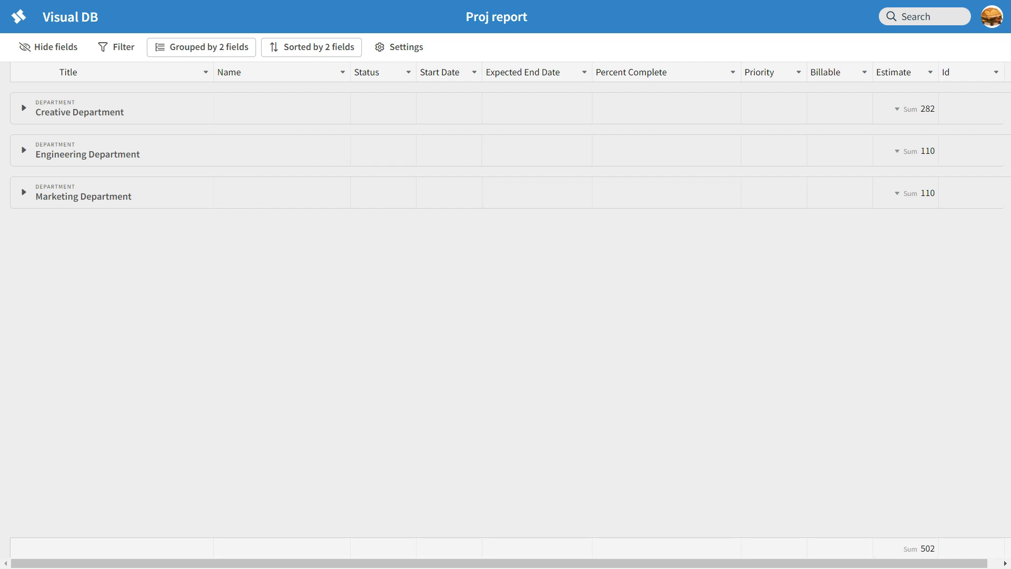
click(24, 107)
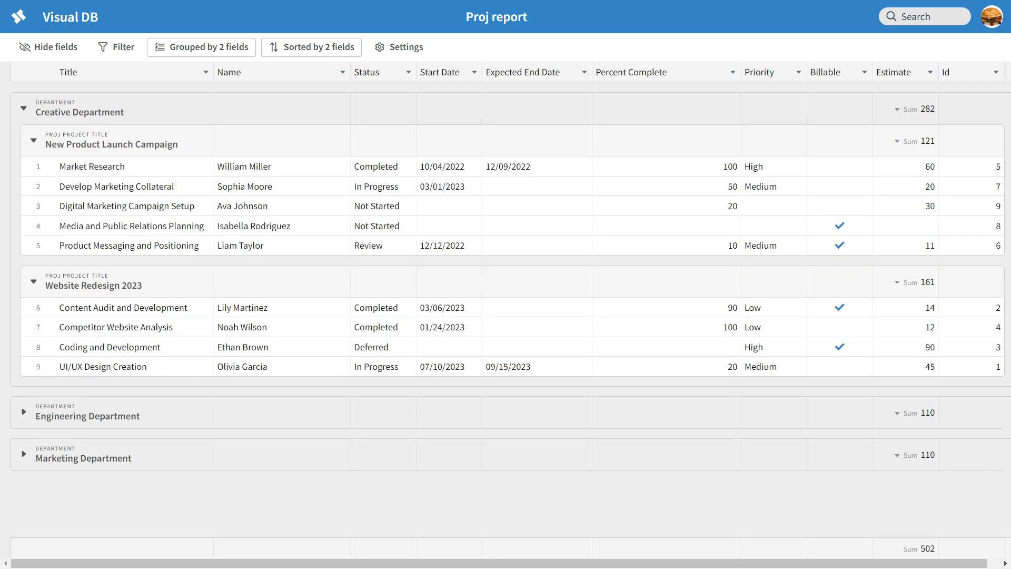